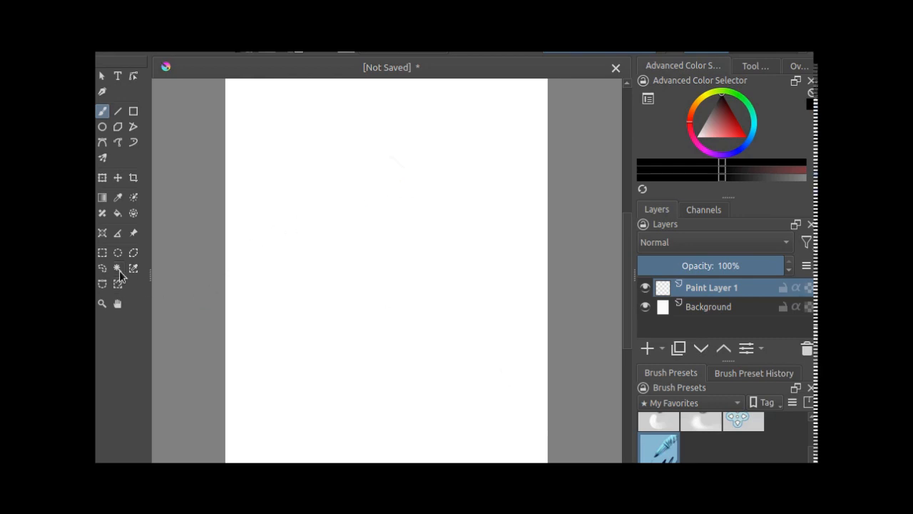
Step: Draw a tall upright ellipse in the middle of the canvas on Paint Layer 1 and set the layer's opacity to 53%
click(102, 127)
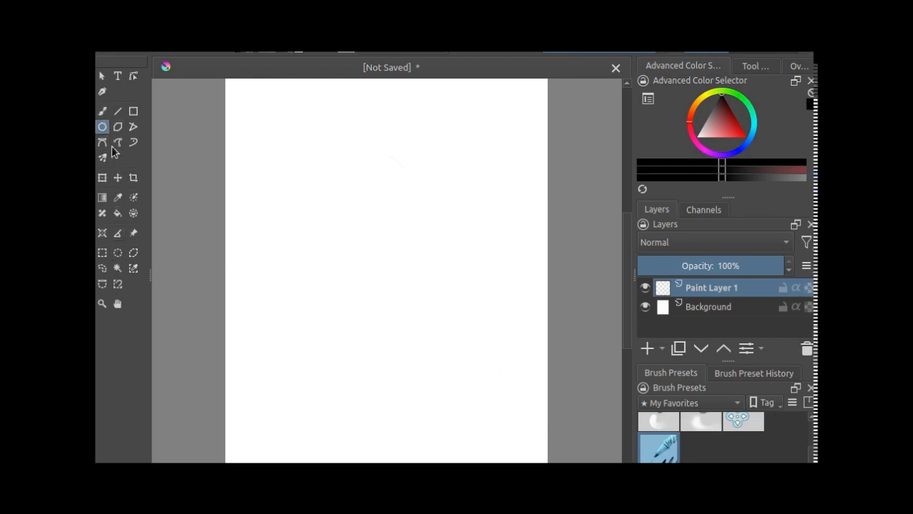
drag(328, 156, 463, 347)
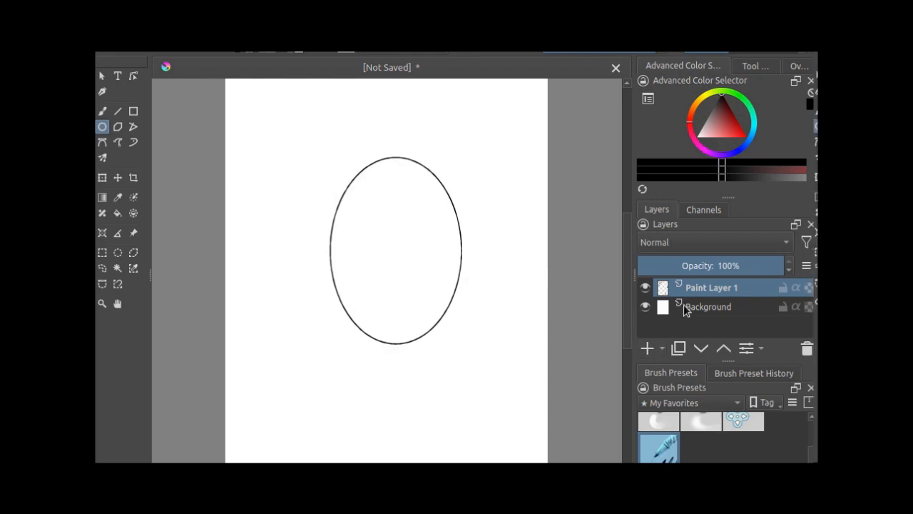
click(714, 265)
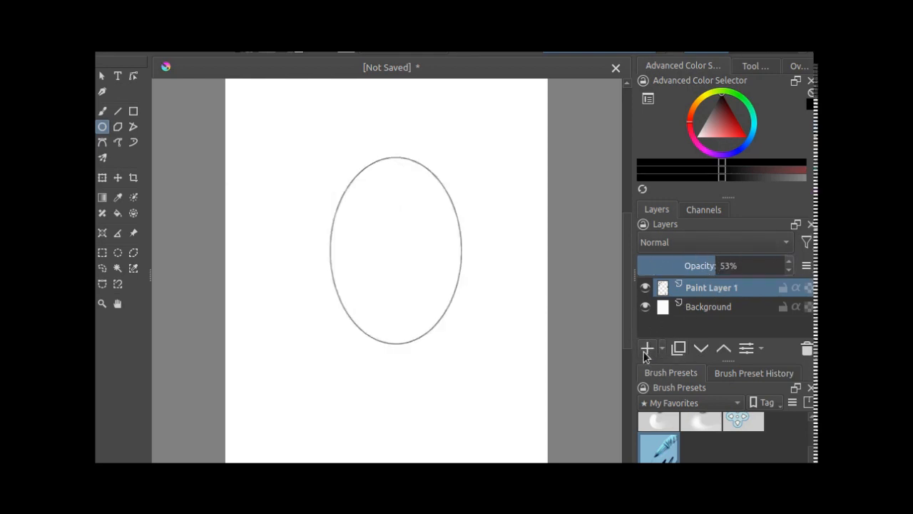
Step: Add a new paint layer and sketch the face sides and jaw around the ellipse, tapering to a pointed chin
click(646, 348)
click(102, 111)
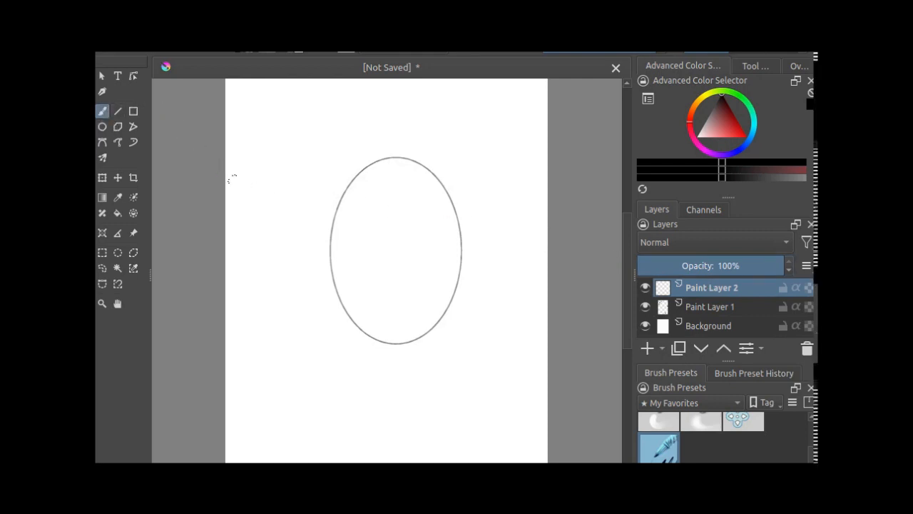
drag(470, 200, 458, 288)
drag(322, 191, 329, 254)
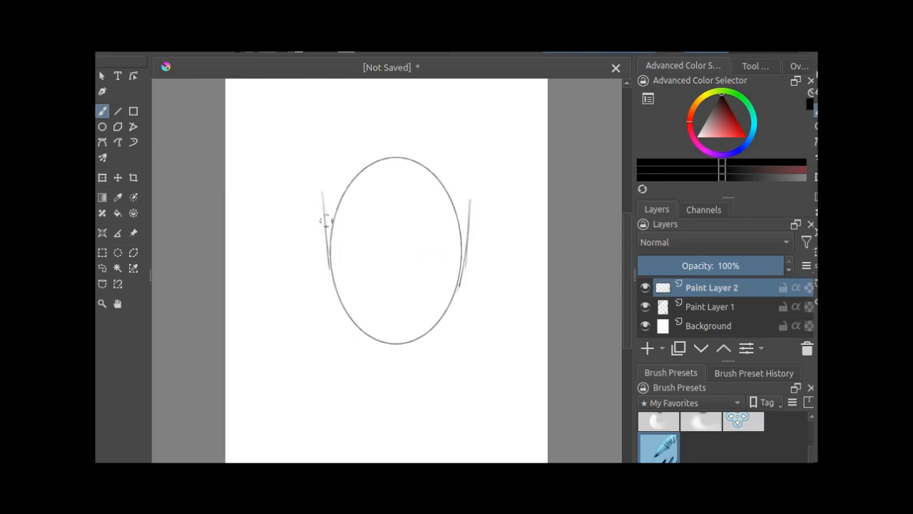
drag(326, 214, 330, 271)
mouse_move(456, 291)
mouse_down()
mouse_move(416, 340)
mouse_move(423, 333)
mouse_move(394, 351)
mouse_move(373, 343)
mouse_move(397, 351)
mouse_move(356, 326)
mouse_up()
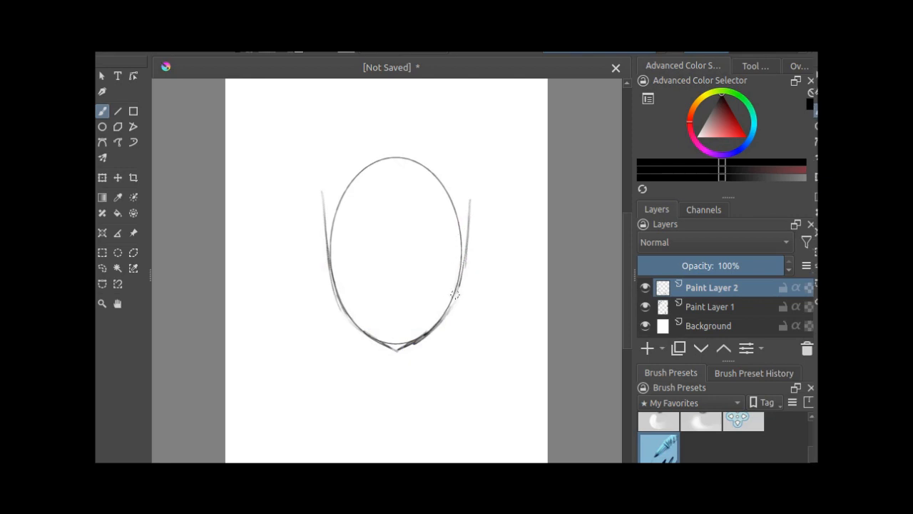
click(647, 308)
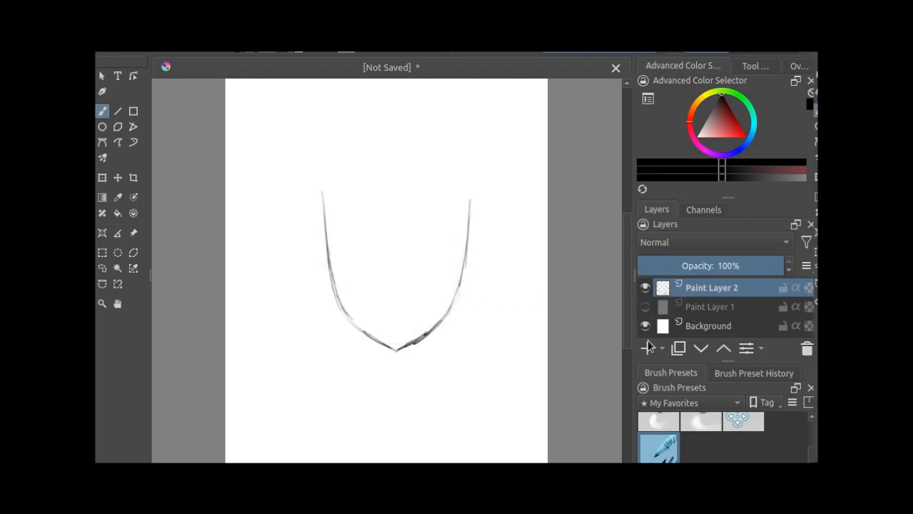
click(646, 311)
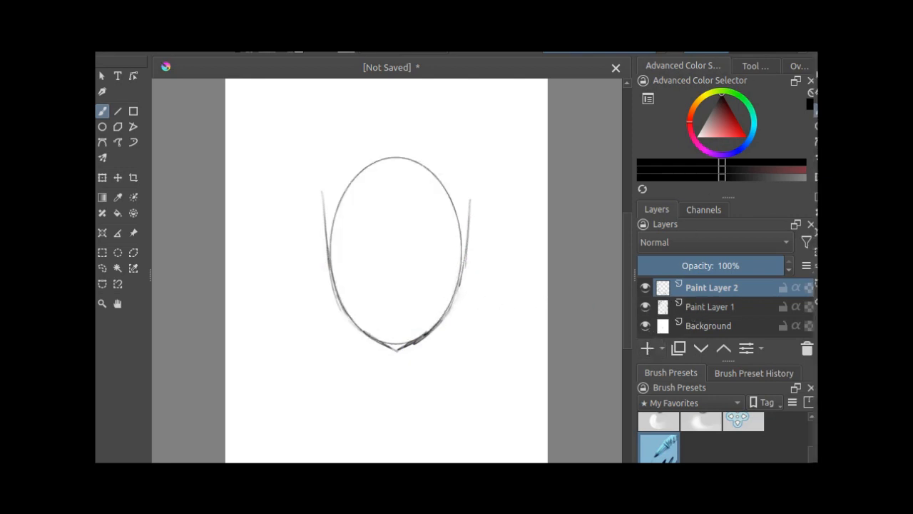
Step: Reinforce both face sides using horizontal mirroring with its axis aligned to the chin, and switch mirroring off
click(812, 55)
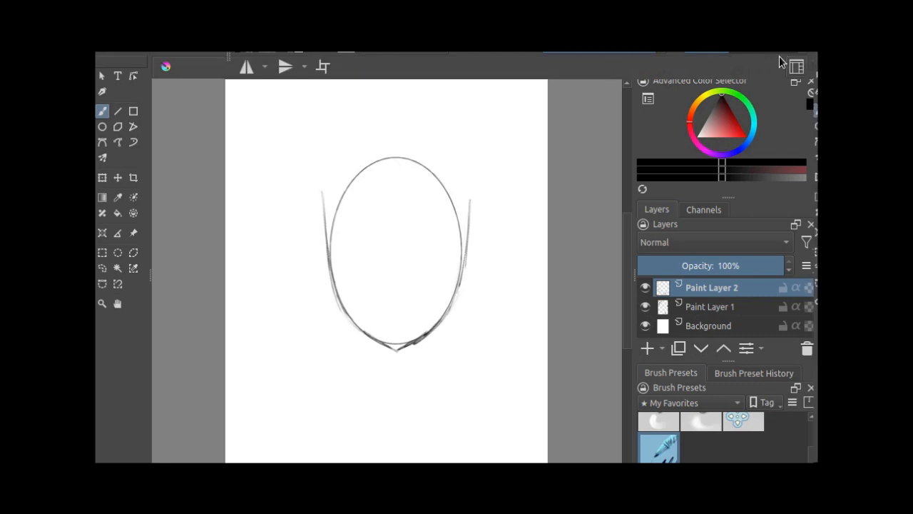
click(245, 67)
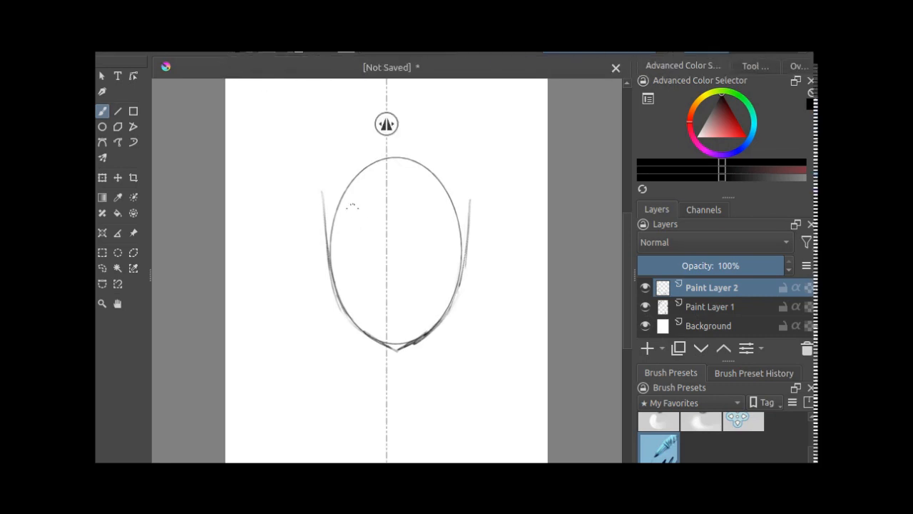
mouse_move(324, 202)
mouse_down()
mouse_move(329, 261)
mouse_move(349, 322)
mouse_up()
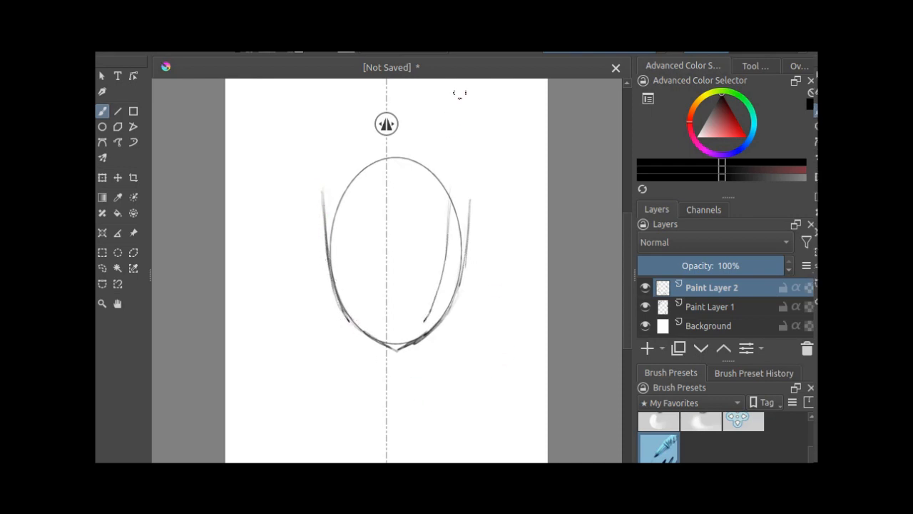
mouse_move(387, 124)
mouse_down()
mouse_move(428, 126)
mouse_move(398, 129)
mouse_up()
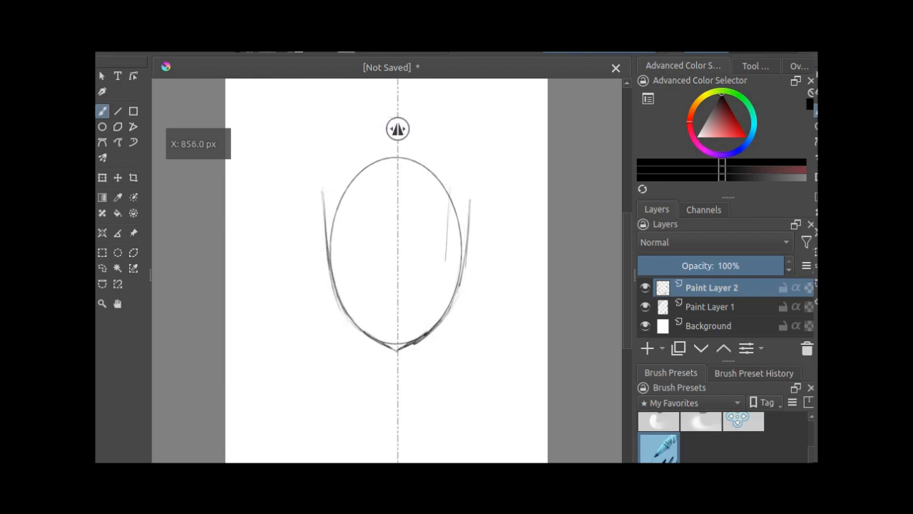
key(ctrl+z)
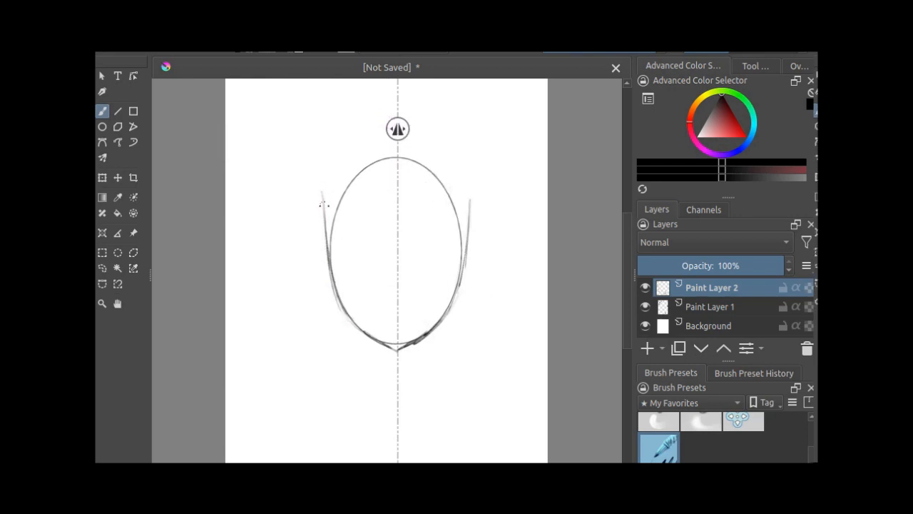
mouse_move(322, 207)
mouse_down()
mouse_move(329, 254)
mouse_move(326, 238)
mouse_up()
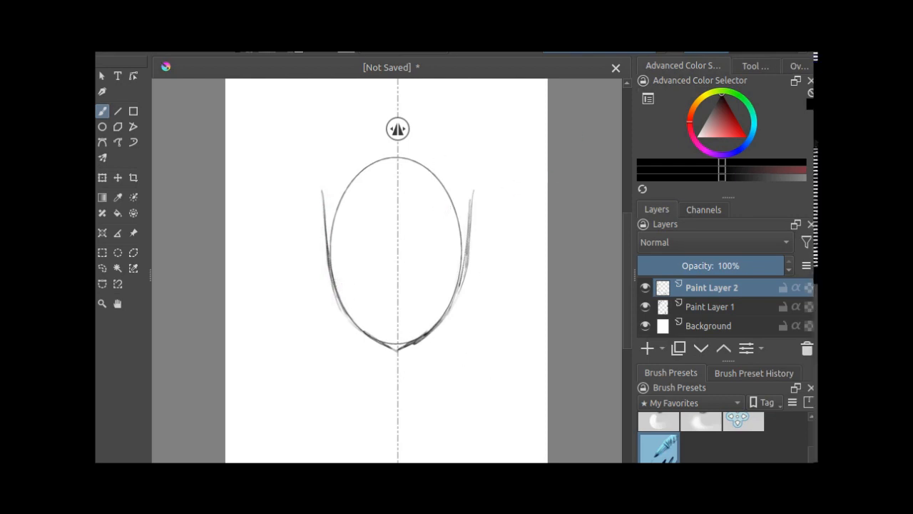
click(810, 57)
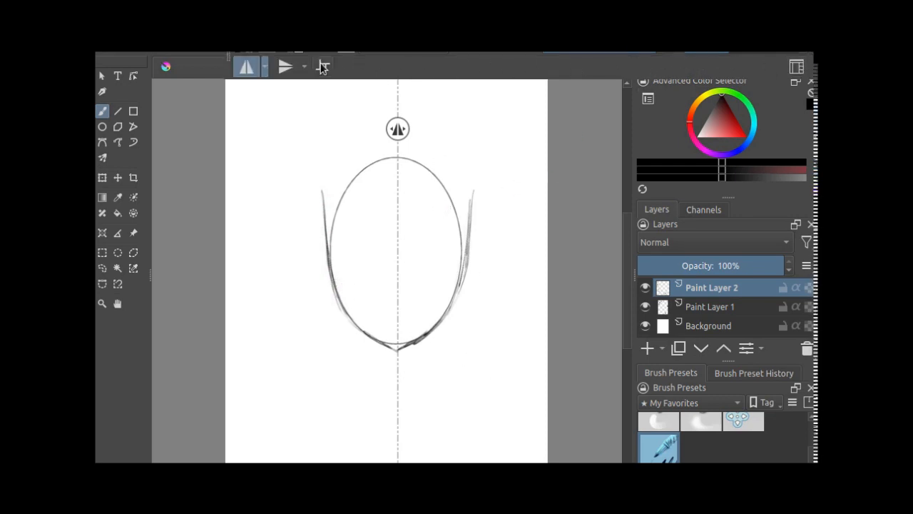
click(246, 66)
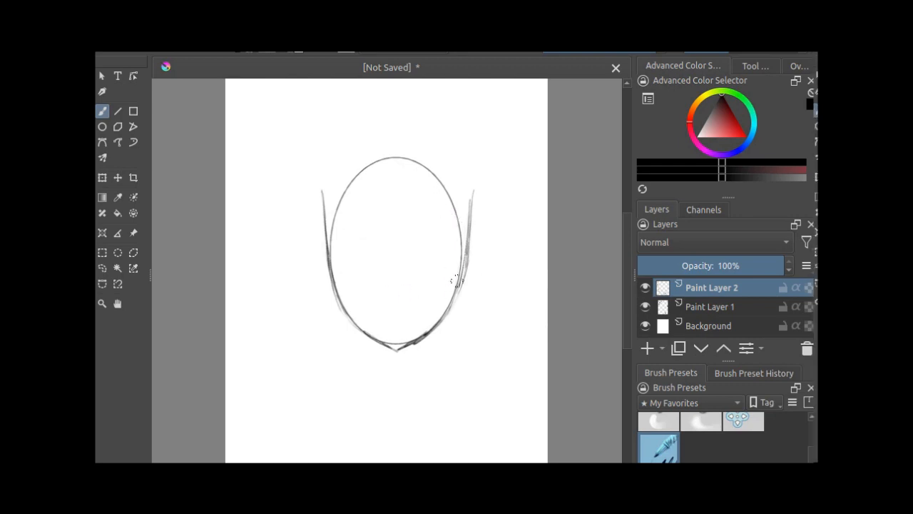
Step: With Paint Layer 1 hidden, close the head outline with a rounded skull and draw a horizontal eye line halfway down
click(645, 306)
click(102, 111)
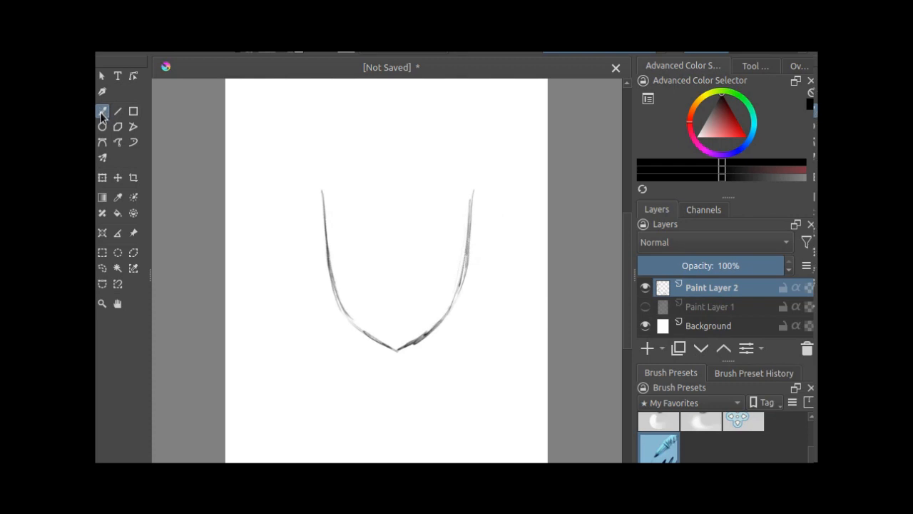
mouse_move(468, 193)
mouse_down()
mouse_move(452, 159)
mouse_move(429, 151)
mouse_move(444, 149)
mouse_move(386, 132)
mouse_move(340, 152)
mouse_move(350, 143)
mouse_move(330, 173)
mouse_move(342, 153)
mouse_move(324, 218)
mouse_up()
drag(378, 130, 333, 163)
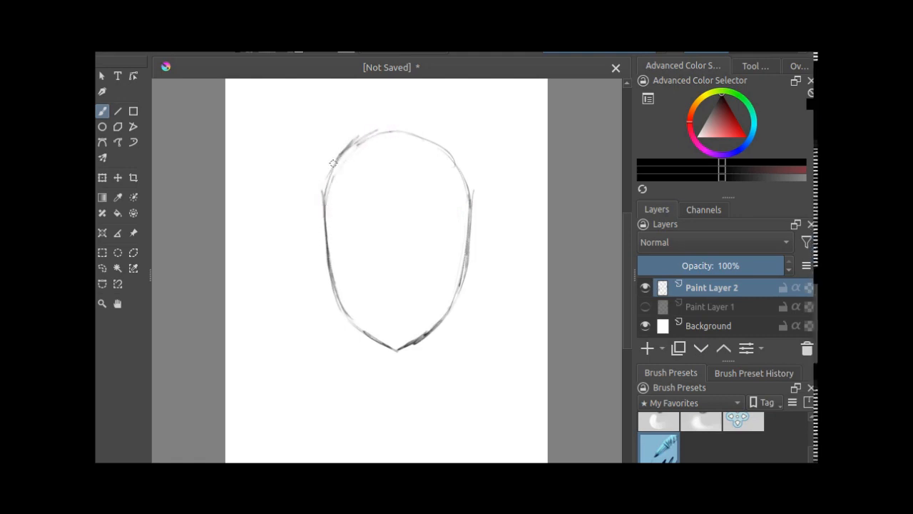
drag(412, 129, 430, 141)
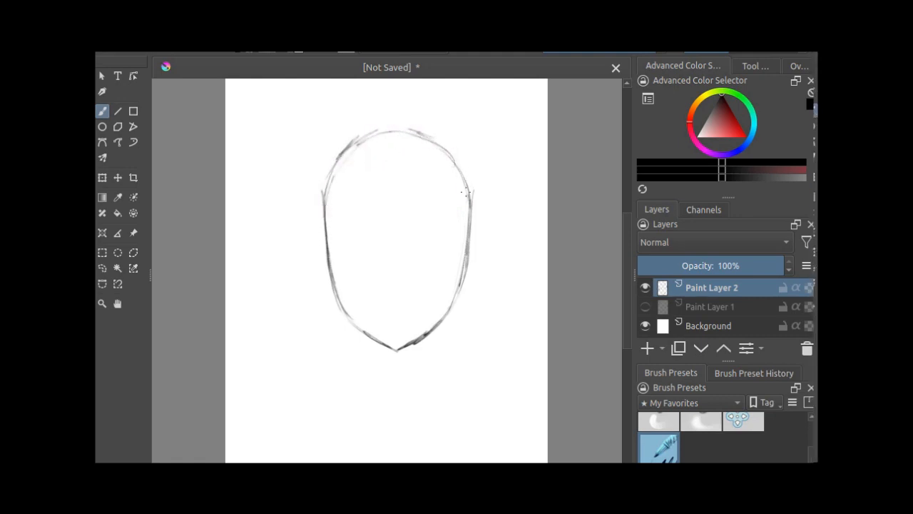
drag(466, 192, 470, 204)
drag(430, 137, 393, 125)
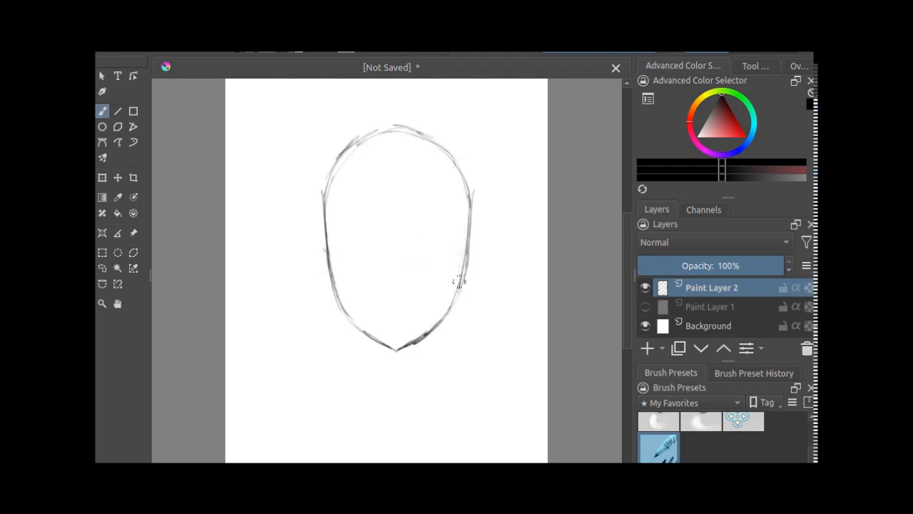
drag(467, 242, 354, 241)
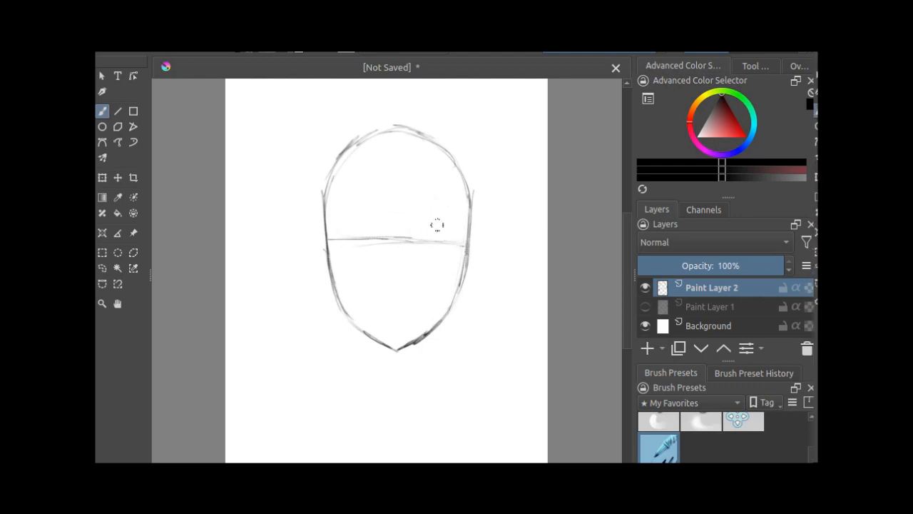
mouse_move(462, 241)
mouse_down()
mouse_move(421, 217)
mouse_move(358, 224)
mouse_move(328, 241)
mouse_up()
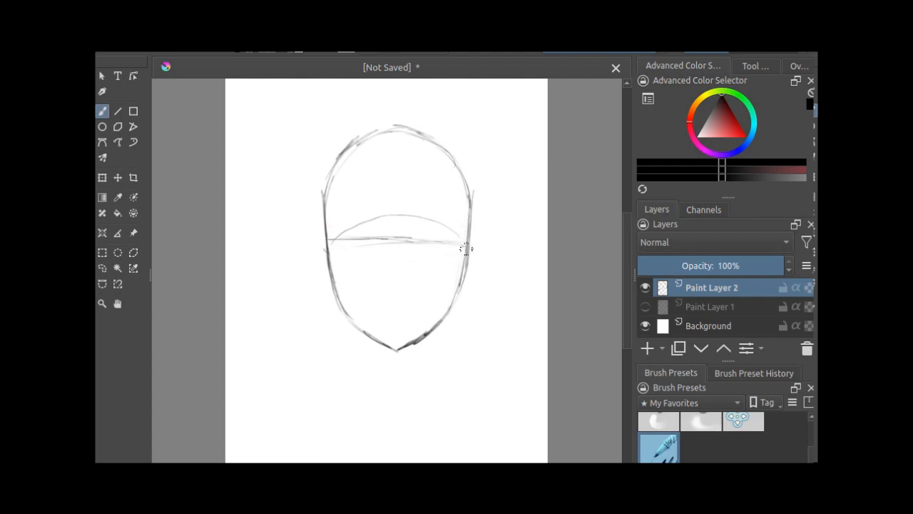
mouse_move(465, 247)
mouse_down()
mouse_move(410, 276)
mouse_move(327, 245)
mouse_up()
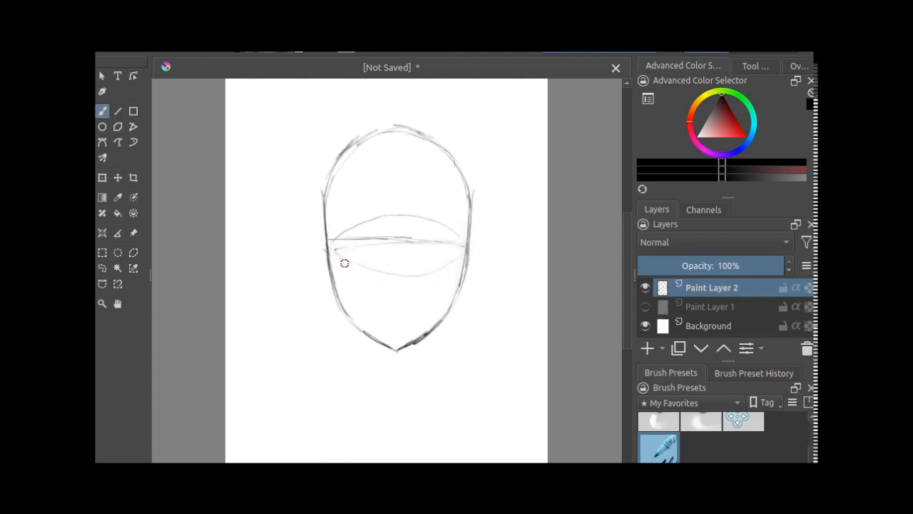
drag(453, 258, 424, 275)
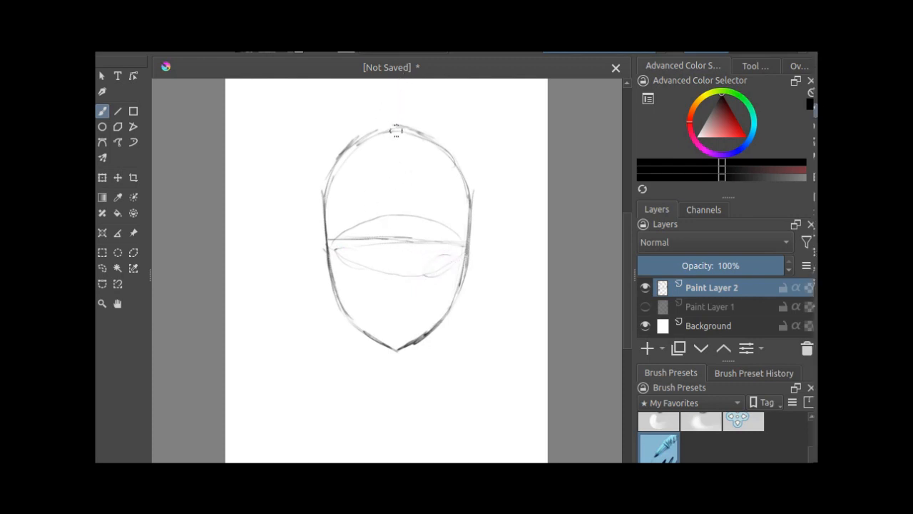
key(ctrl+z)
key(ctrl+z)
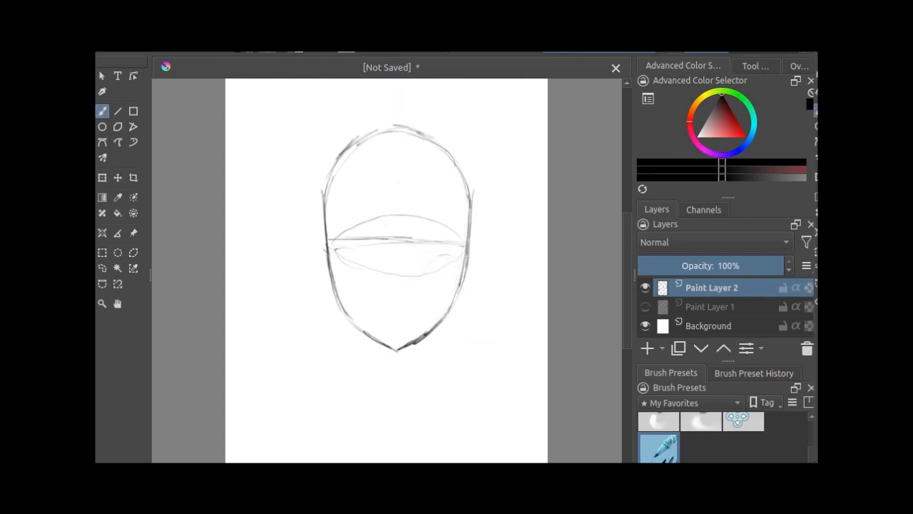
key(ctrl+z)
key(ctrl+z)
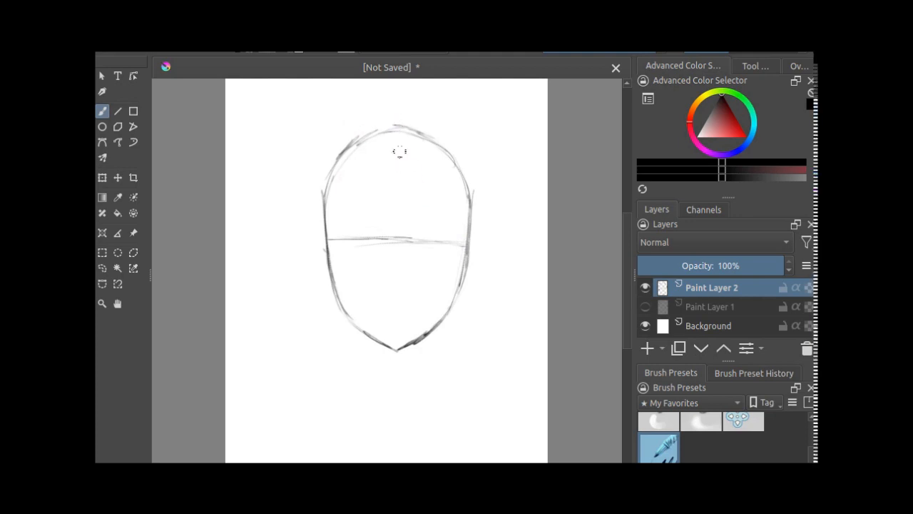
Step: Draw a vertical centre line through the face from the top of the skull to the chin
drag(399, 132, 400, 229)
drag(398, 336, 397, 350)
drag(420, 300, 371, 298)
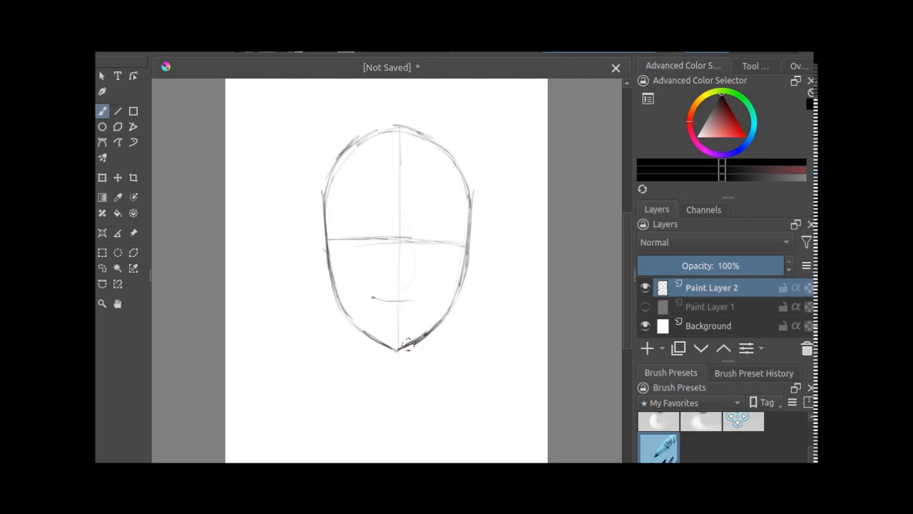
key(ctrl+z)
drag(440, 296, 404, 299)
key(ctrl+z)
Step: Sketch three adjoining eye shapes of similar width along the eye line and erase the middle one
mouse_move(420, 238)
mouse_down()
mouse_move(398, 229)
mouse_move(382, 235)
mouse_move(420, 243)
mouse_move(401, 250)
mouse_move(353, 229)
mouse_move(339, 237)
mouse_move(378, 243)
mouse_move(356, 249)
mouse_move(340, 233)
mouse_up()
mouse_move(457, 244)
mouse_down()
mouse_move(429, 233)
mouse_move(420, 241)
mouse_move(428, 247)
mouse_up()
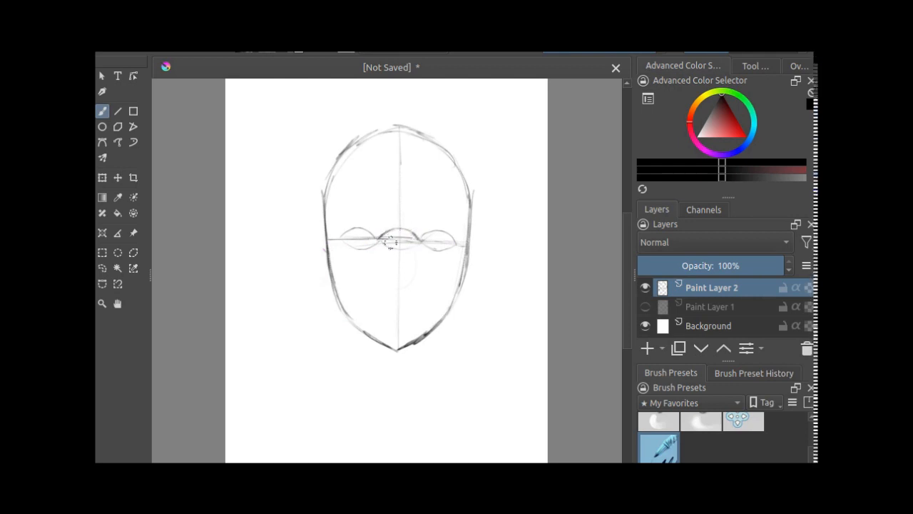
drag(409, 247, 382, 247)
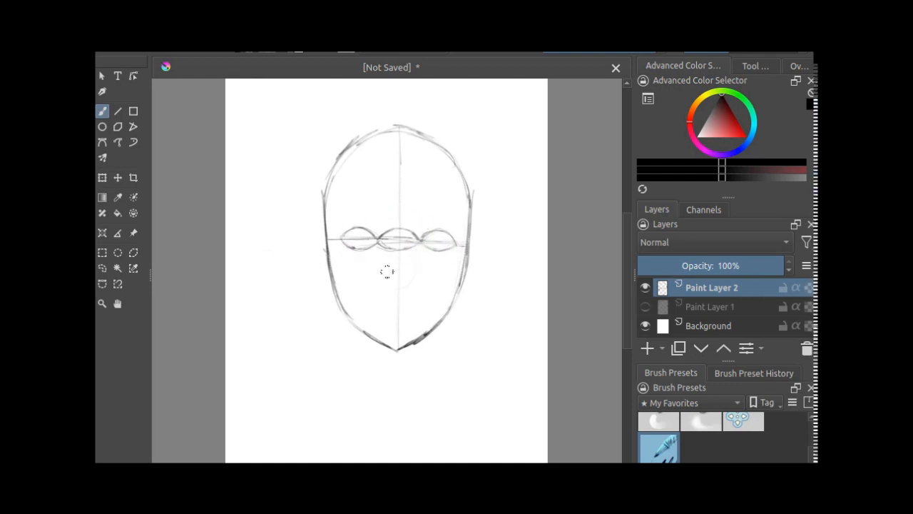
key(e)
drag(406, 229, 420, 242)
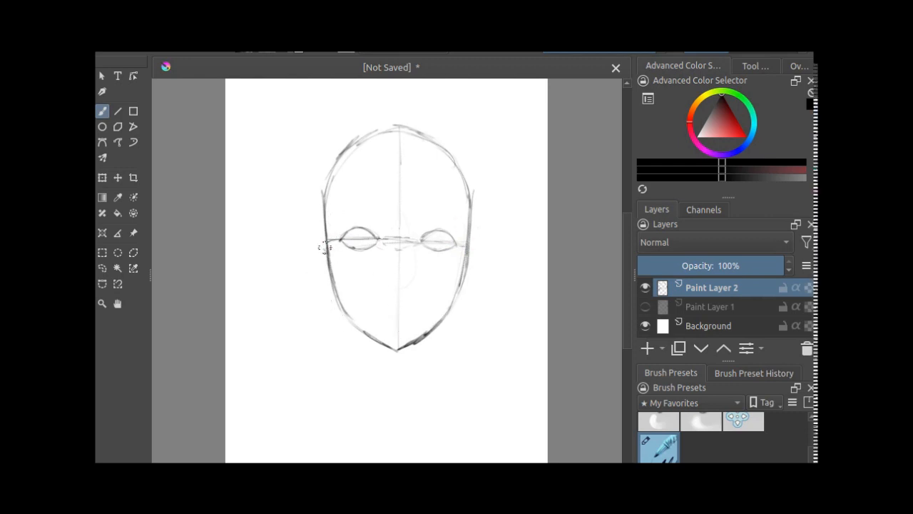
Step: Sketch the ears, eyebrows and hairline, and mark the forehead height between the hairline and the left brow
mouse_move(317, 244)
mouse_down()
mouse_move(325, 292)
mouse_move(341, 300)
mouse_up()
mouse_move(470, 250)
mouse_down()
mouse_move(478, 271)
mouse_move(455, 303)
mouse_up()
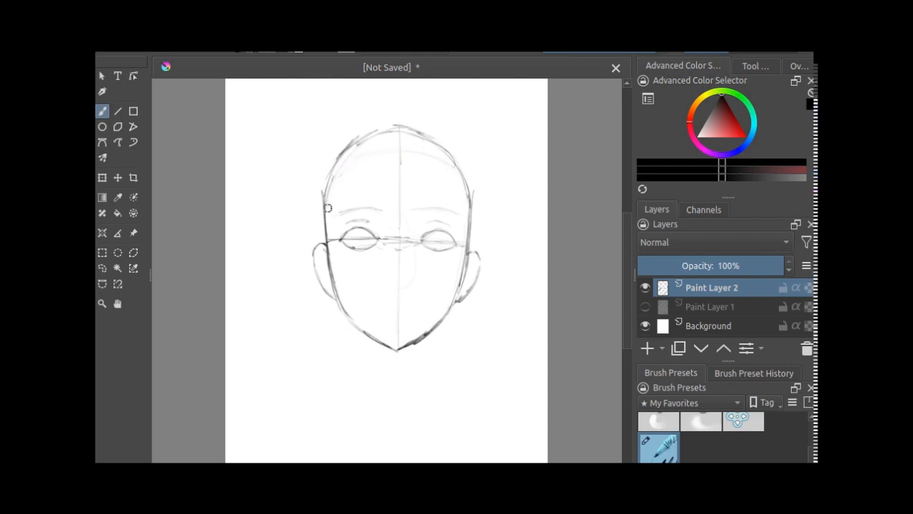
drag(374, 157, 375, 204)
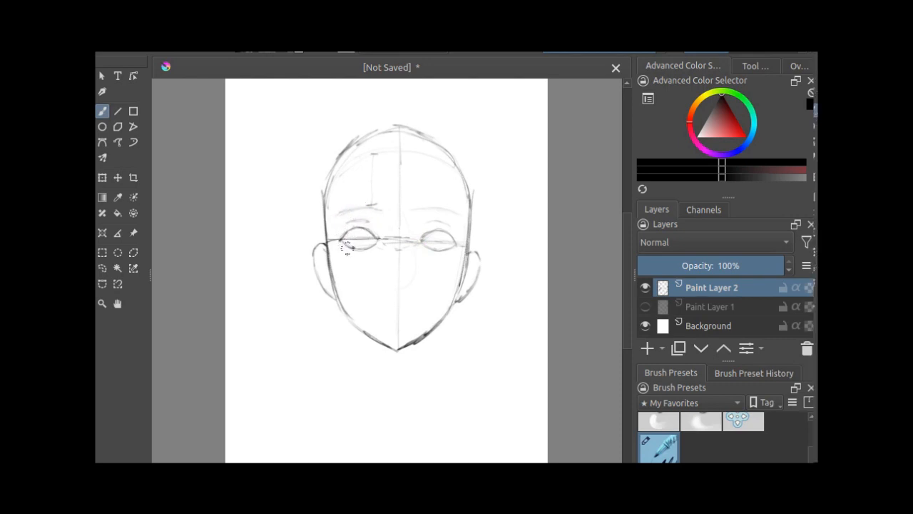
Step: Outline the left eye with a freehand selection and shift it slightly with the Move tool
click(106, 269)
mouse_move(349, 226)
mouse_down()
mouse_move(370, 252)
mouse_move(383, 244)
mouse_move(373, 228)
mouse_move(349, 229)
mouse_up()
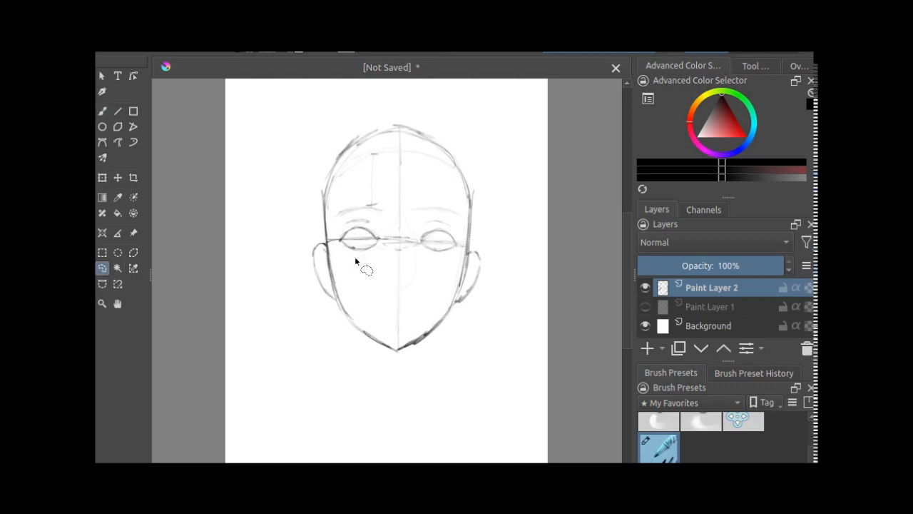
click(117, 112)
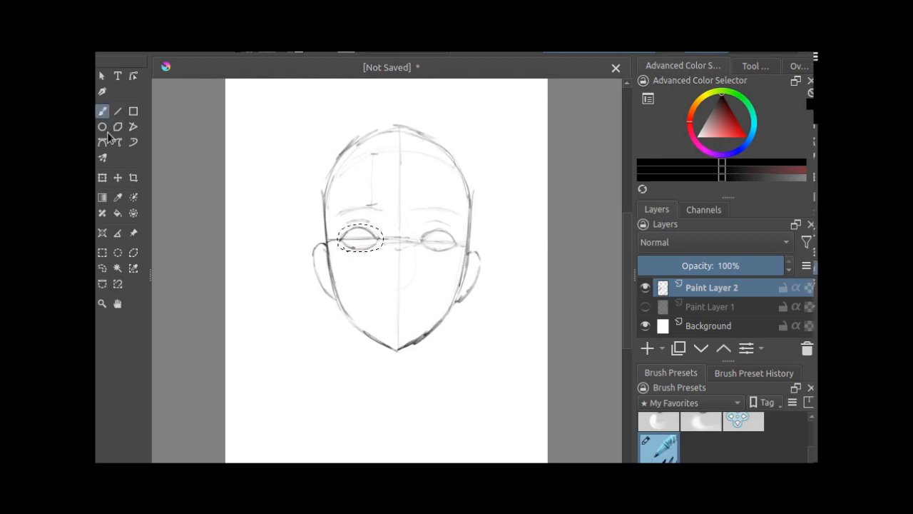
click(118, 177)
mouse_move(356, 241)
mouse_down()
mouse_move(358, 220)
mouse_move(354, 238)
mouse_up()
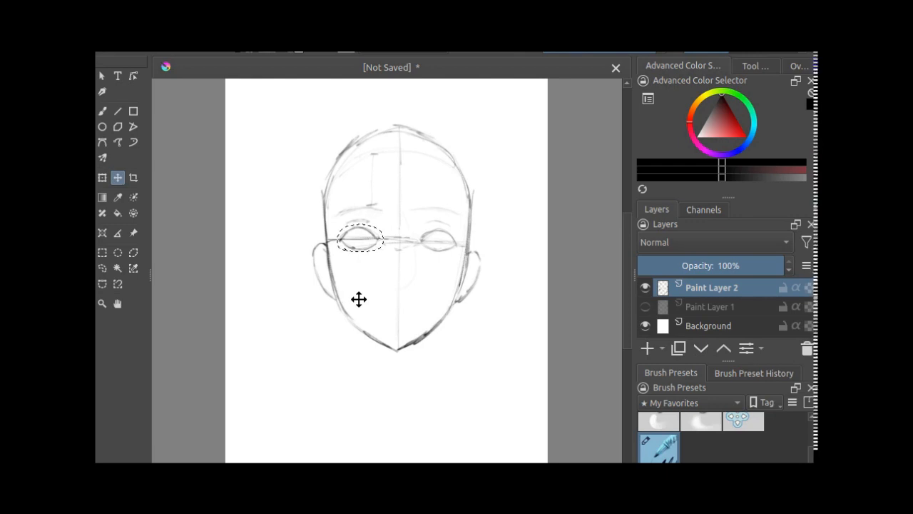
Step: Clear the selection and sketch the nose construction: a midpoint dot, a wedge between the brows and a line along one side
key(ctrl+shift+a)
click(103, 112)
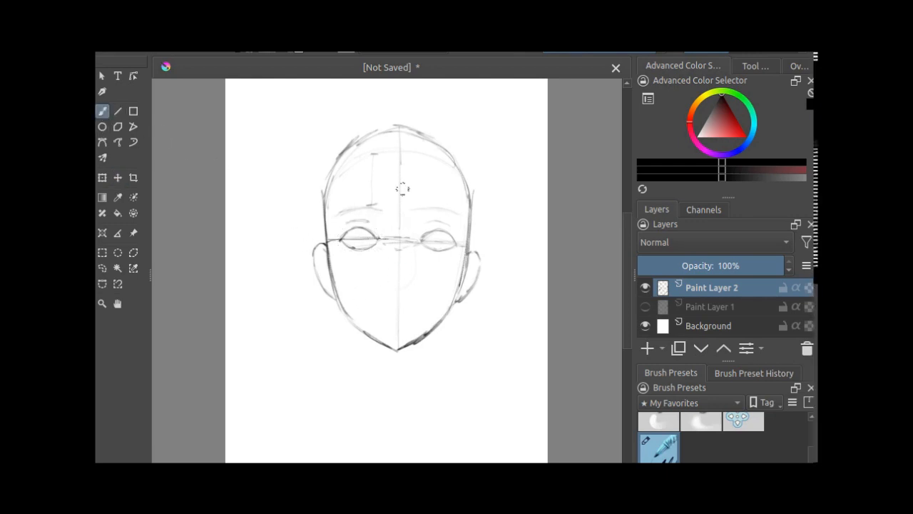
click(400, 264)
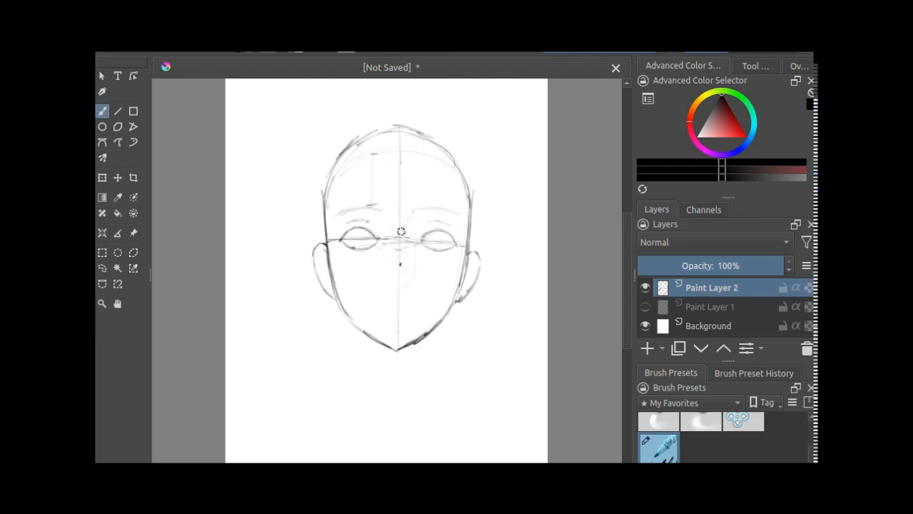
mouse_move(387, 212)
mouse_down()
mouse_move(410, 213)
mouse_move(385, 209)
mouse_up()
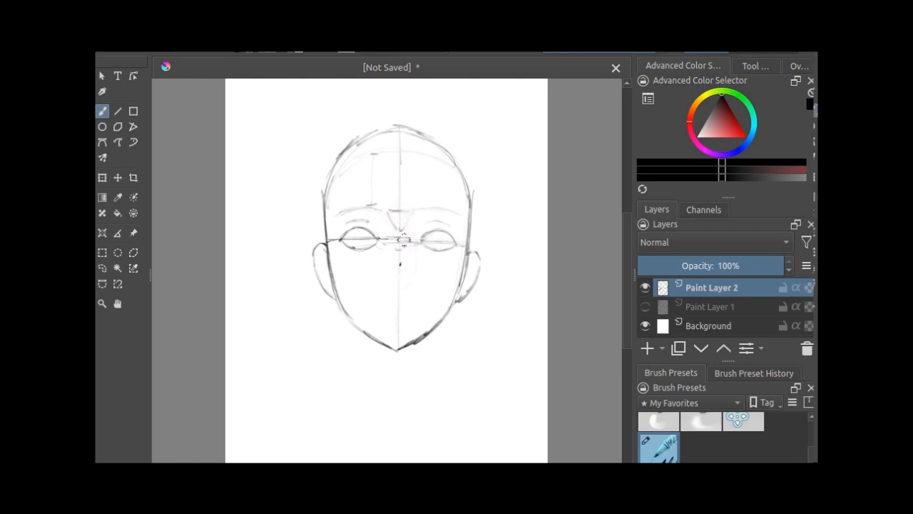
drag(407, 247, 413, 273)
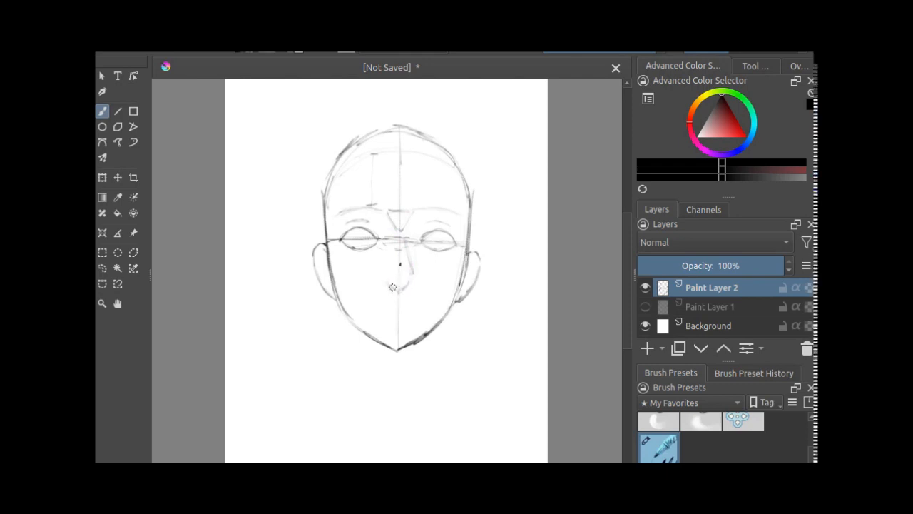
Step: Sketch the nose tip with dark nostrils and strengthen the lines along both sides of the nose bridge
drag(401, 284, 402, 286)
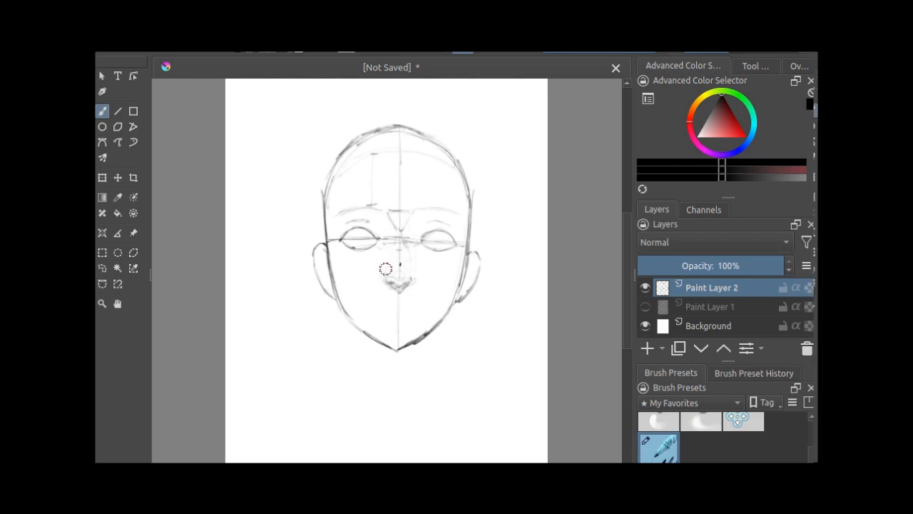
mouse_move(400, 286)
mouse_down()
mouse_move(388, 282)
mouse_move(418, 282)
mouse_move(384, 280)
mouse_move(396, 274)
mouse_move(400, 285)
mouse_up()
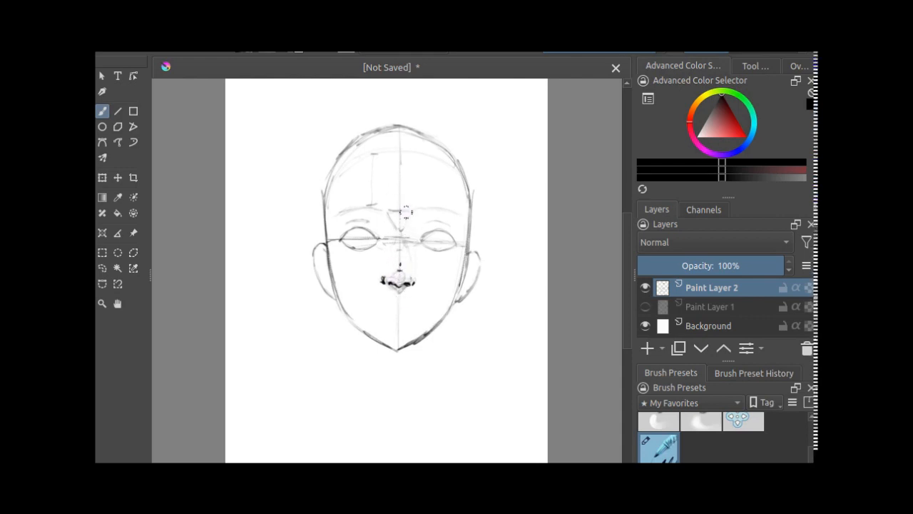
mouse_move(410, 215)
mouse_down()
mouse_move(394, 228)
mouse_move(405, 260)
mouse_up()
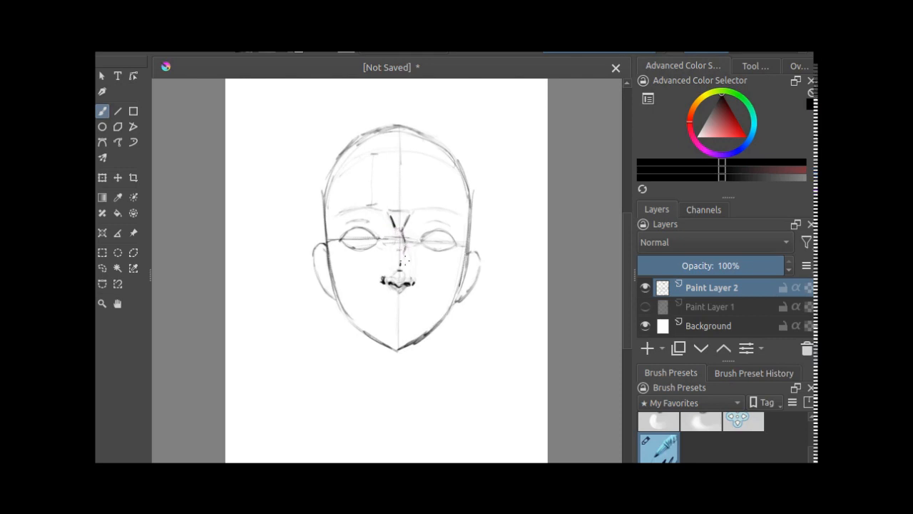
mouse_move(392, 230)
mouse_down()
mouse_move(392, 266)
mouse_move(409, 272)
mouse_move(398, 271)
mouse_move(404, 250)
mouse_move(396, 263)
mouse_move(393, 234)
mouse_move(393, 271)
mouse_up()
Step: Draw the mouth line with the philtrum above it, shade beneath the lower lip and darken the chin contour
key(e)
drag(422, 308, 372, 307)
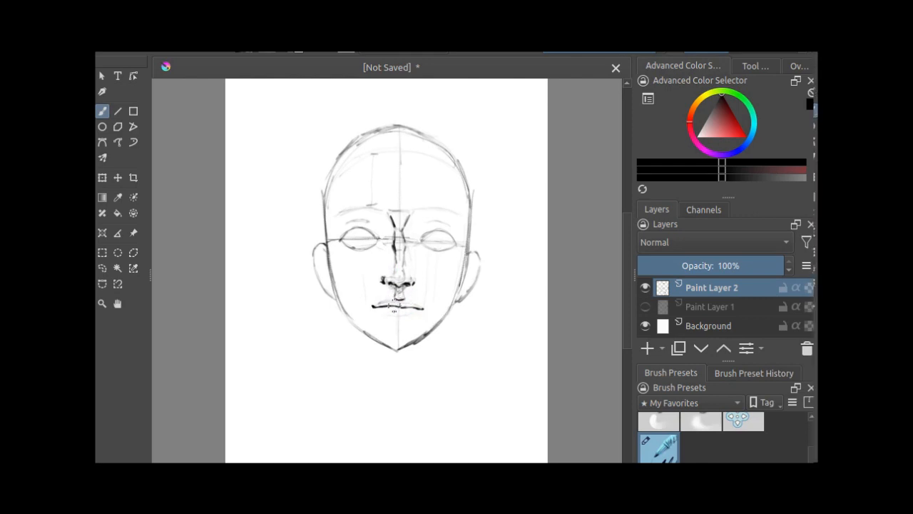
drag(403, 291, 398, 296)
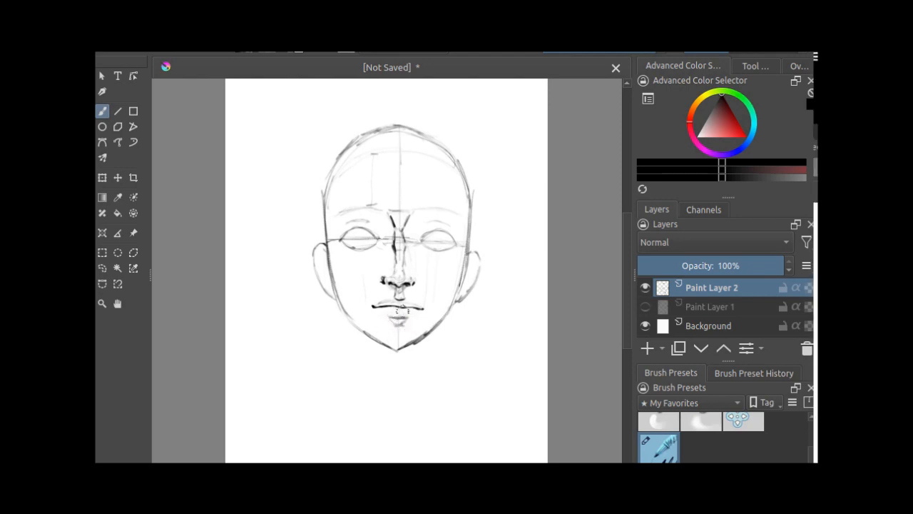
drag(413, 343, 386, 344)
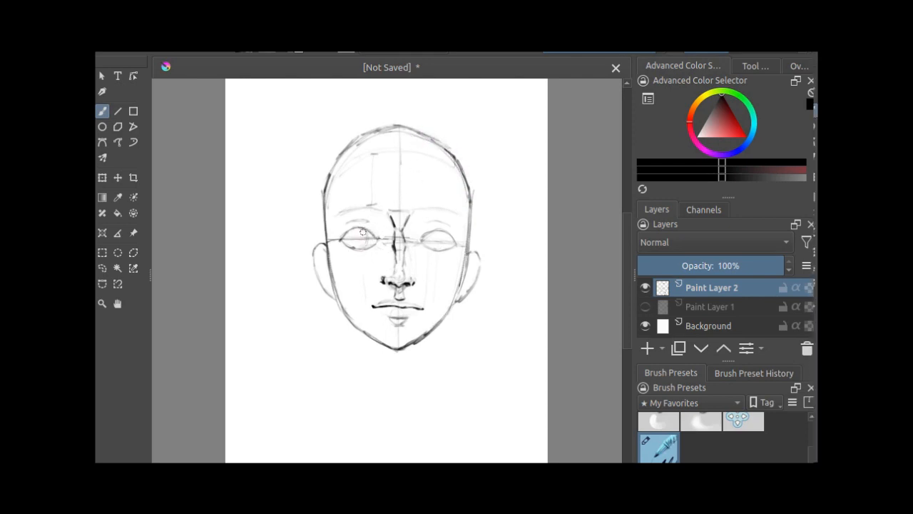
Step: Draw a round iris in each eye and add inner folds to both ears
mouse_move(365, 231)
mouse_down()
mouse_move(359, 248)
mouse_move(352, 241)
mouse_move(359, 246)
mouse_up()
mouse_move(445, 230)
mouse_down()
mouse_move(435, 249)
mouse_move(433, 230)
mouse_move(433, 241)
mouse_move(427, 233)
mouse_move(446, 239)
mouse_move(444, 247)
mouse_up()
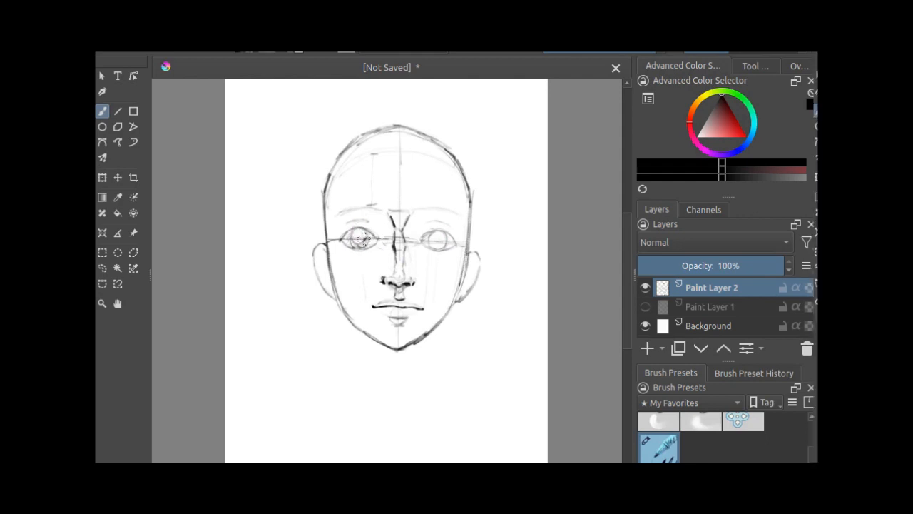
drag(370, 242, 357, 246)
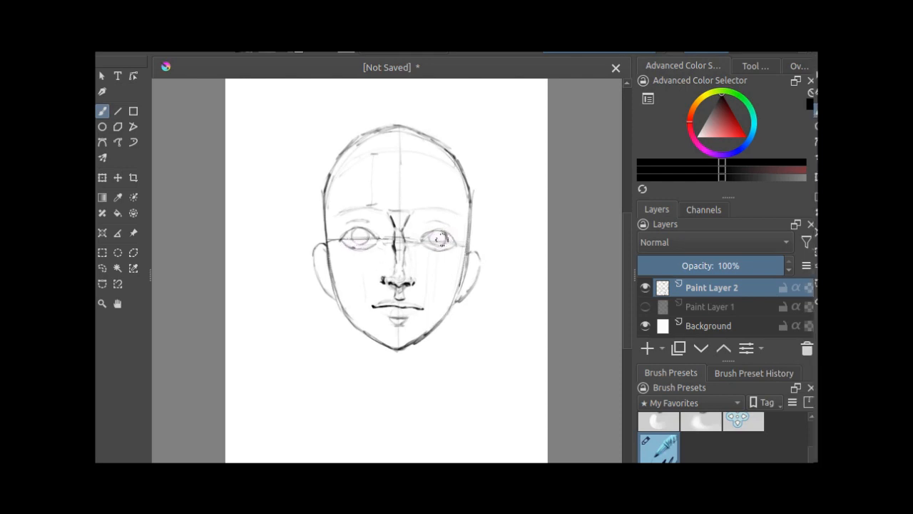
drag(433, 235, 436, 232)
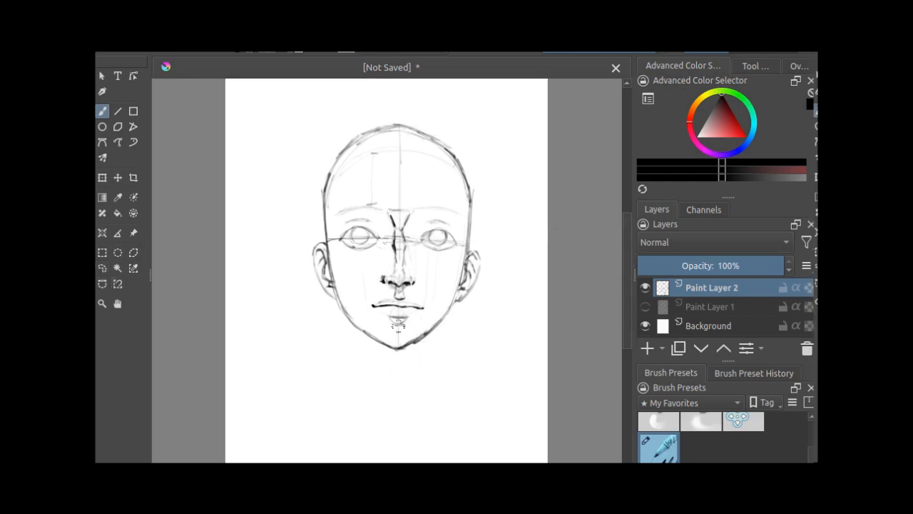
Step: Extend the vertical centre line from the chin down through the neck area with repeated light strokes
drag(399, 326, 400, 408)
drag(398, 358, 397, 441)
drag(399, 403, 397, 439)
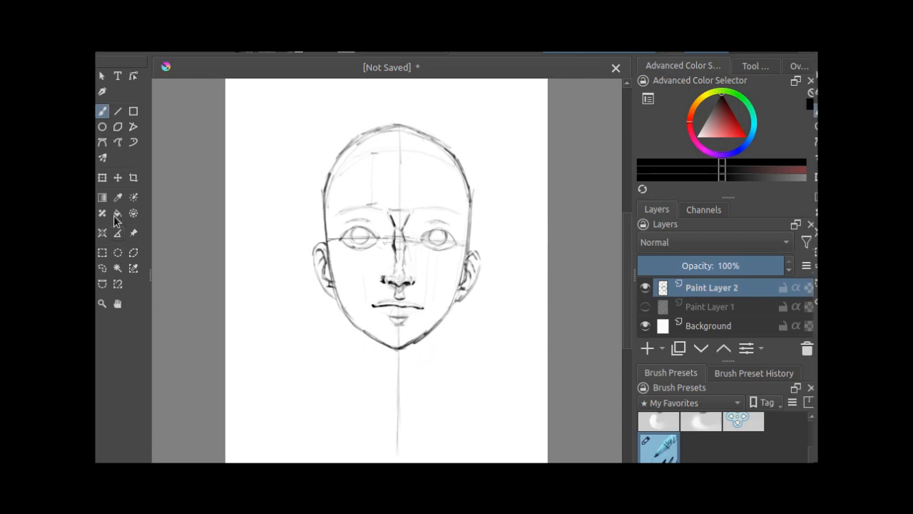
click(133, 113)
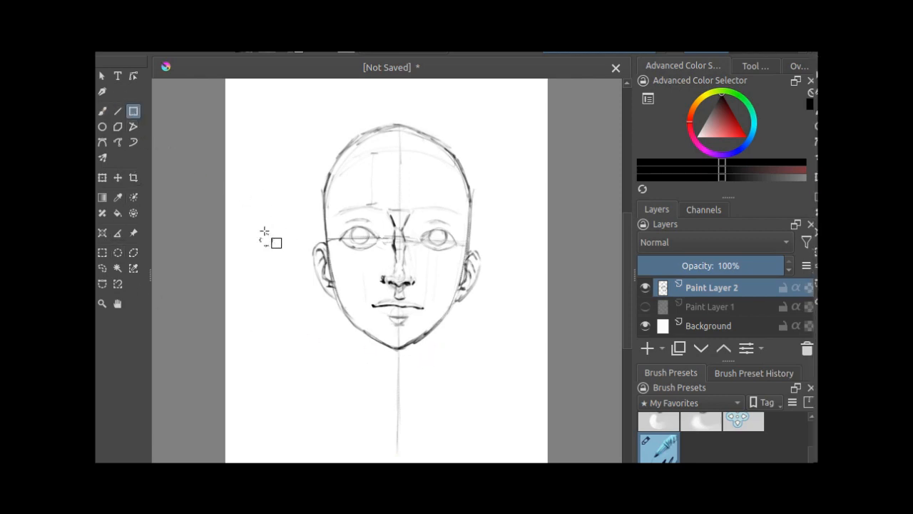
drag(260, 212, 268, 233)
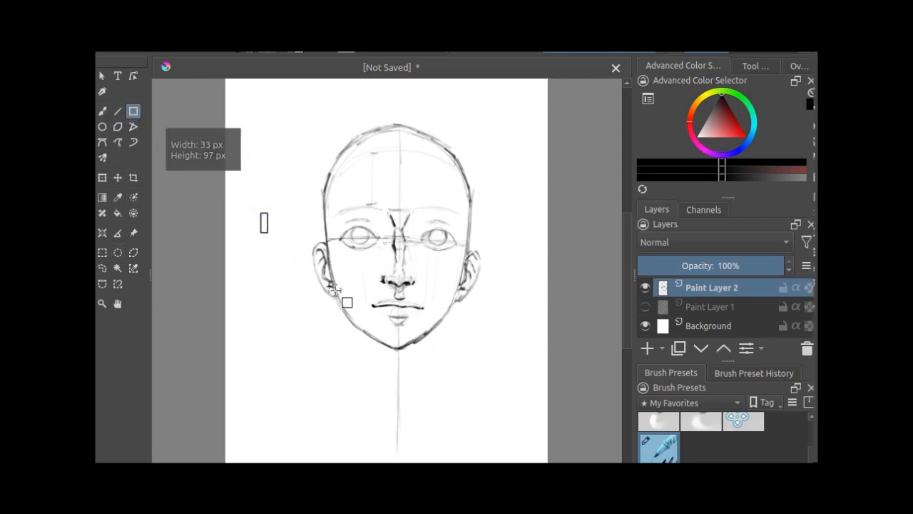
key(ctrl+z)
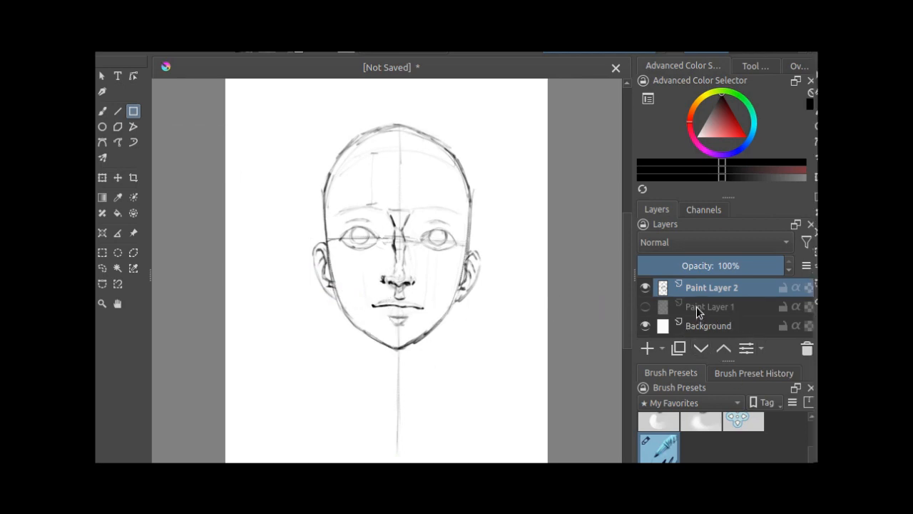
Step: Show Paint Layer 1 and draw a tall rectangle on it for the neck, from just above the chin downwards
click(645, 307)
click(645, 307)
click(644, 306)
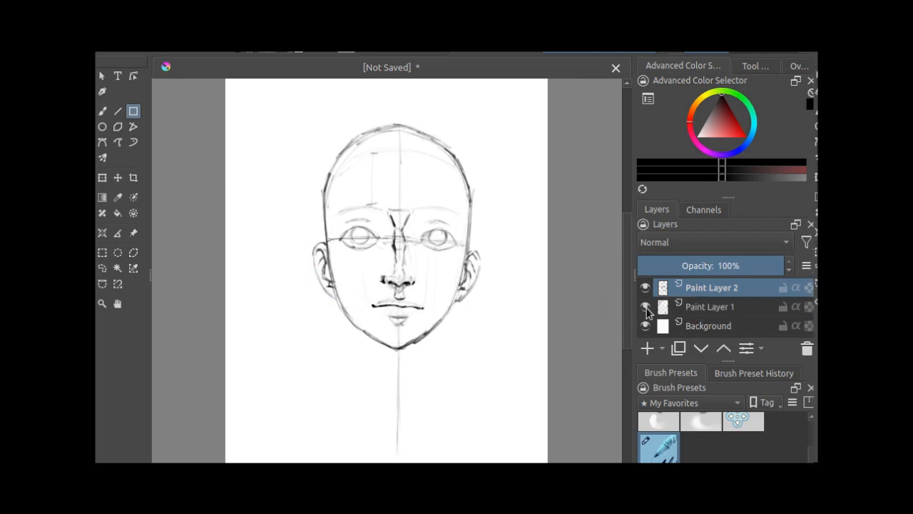
click(686, 306)
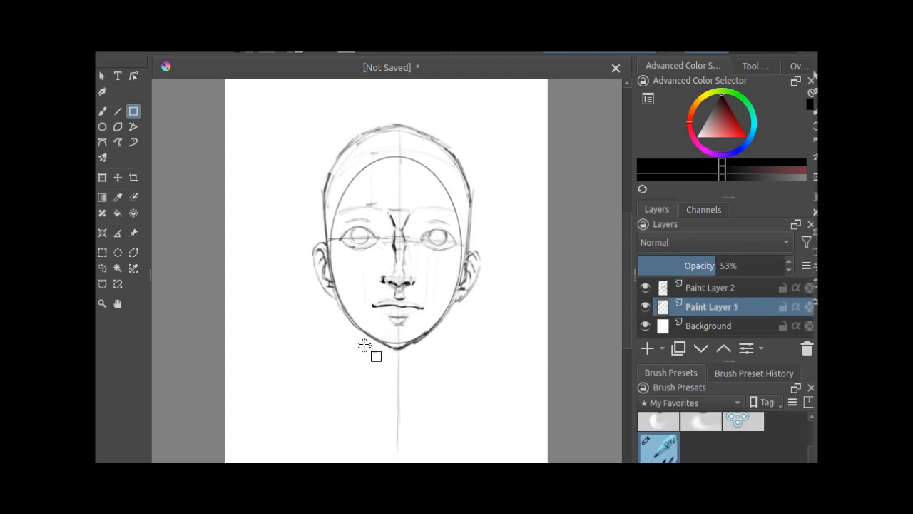
drag(363, 335, 431, 461)
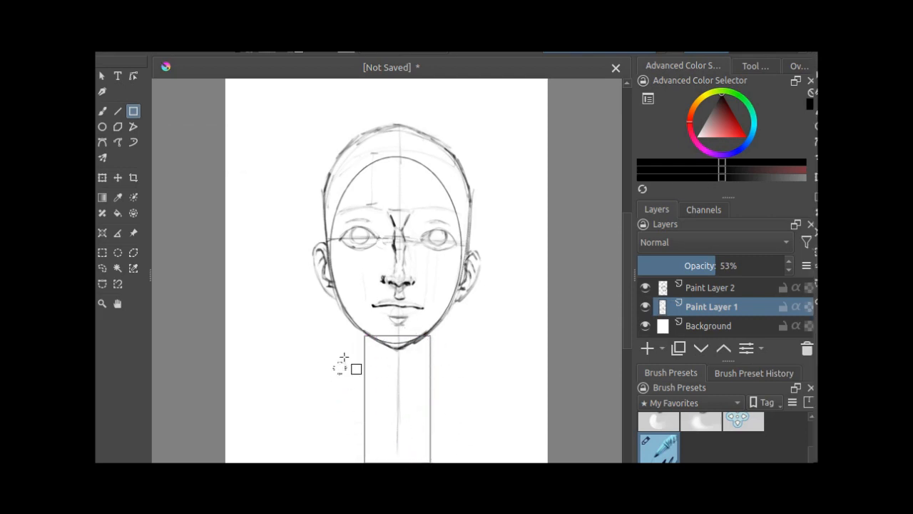
Step: Return to the brush on Paint Layer 2 and rename that layer as rough
click(717, 291)
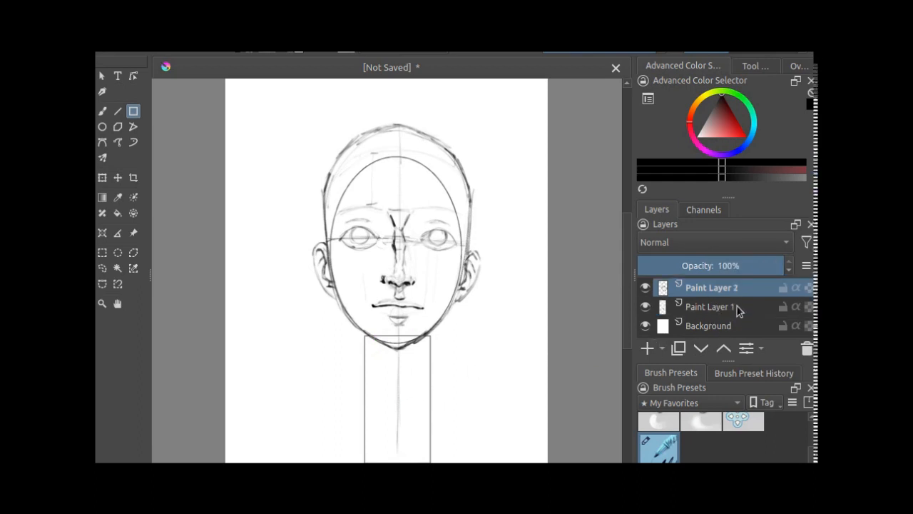
click(102, 111)
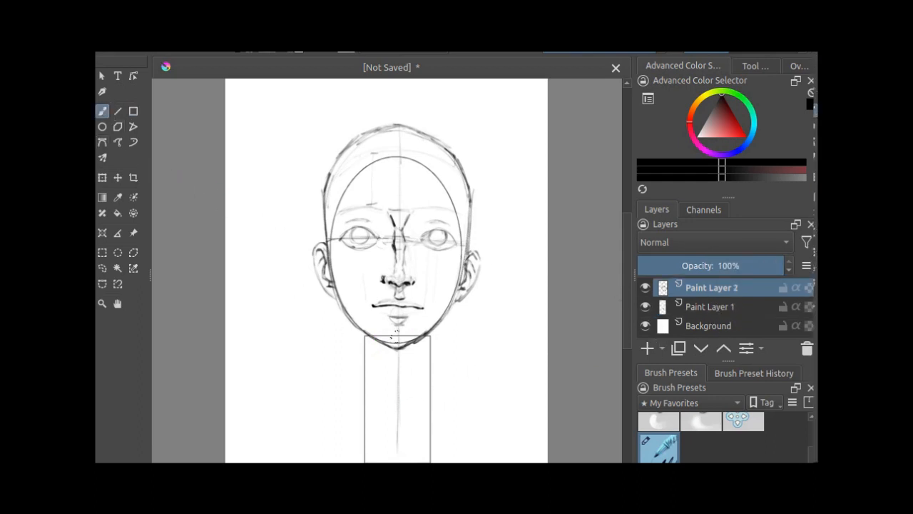
double_click(703, 286)
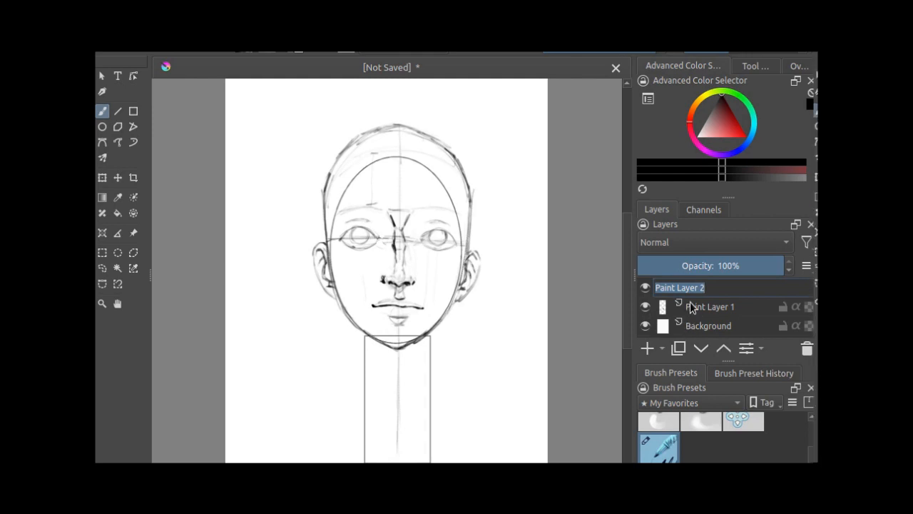
text(rough)
key(Return)
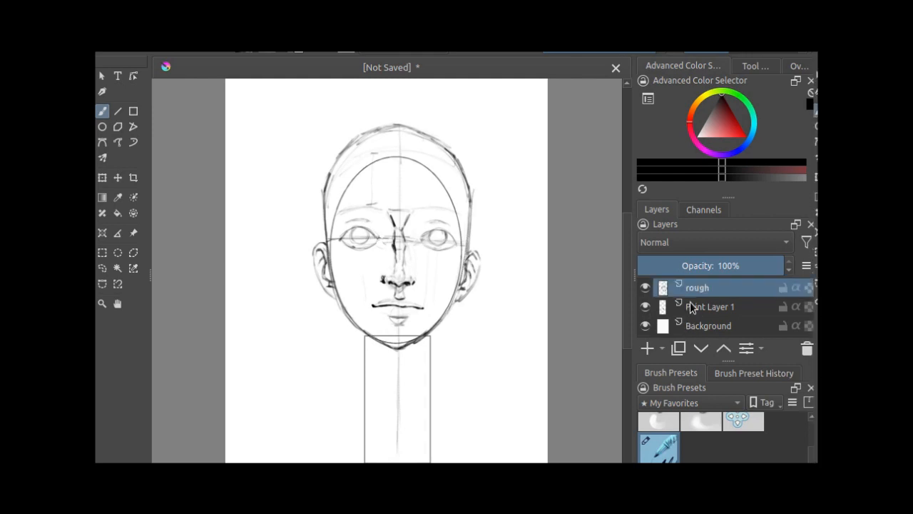
Step: Rename Paint Layer 1 as shapes
double_click(710, 307)
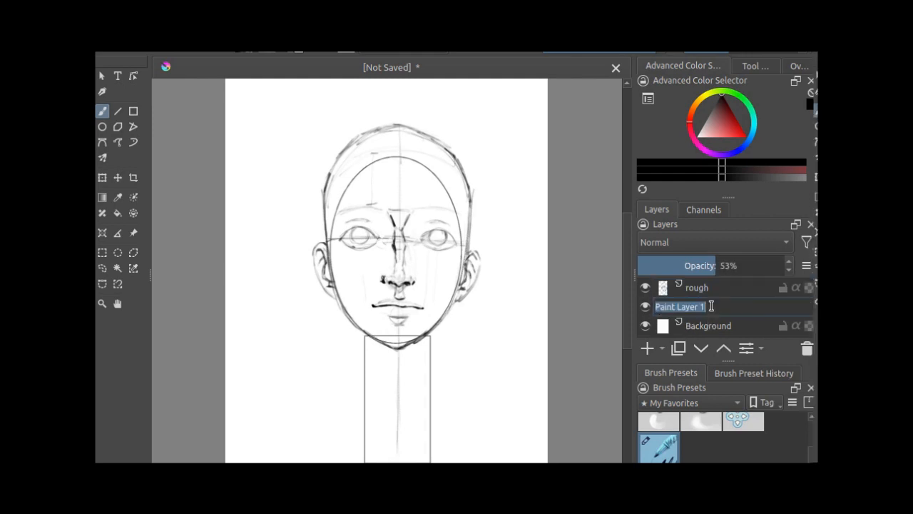
text(sha)
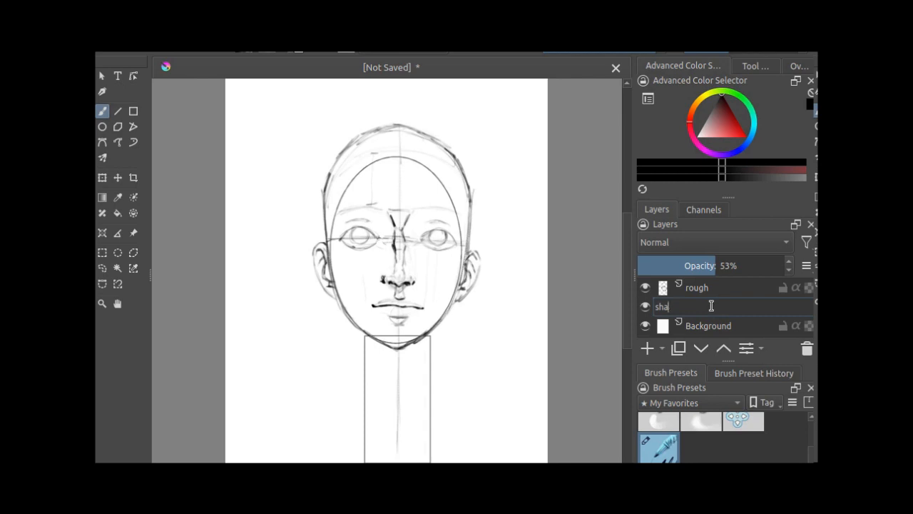
text(pes)
key(Return)
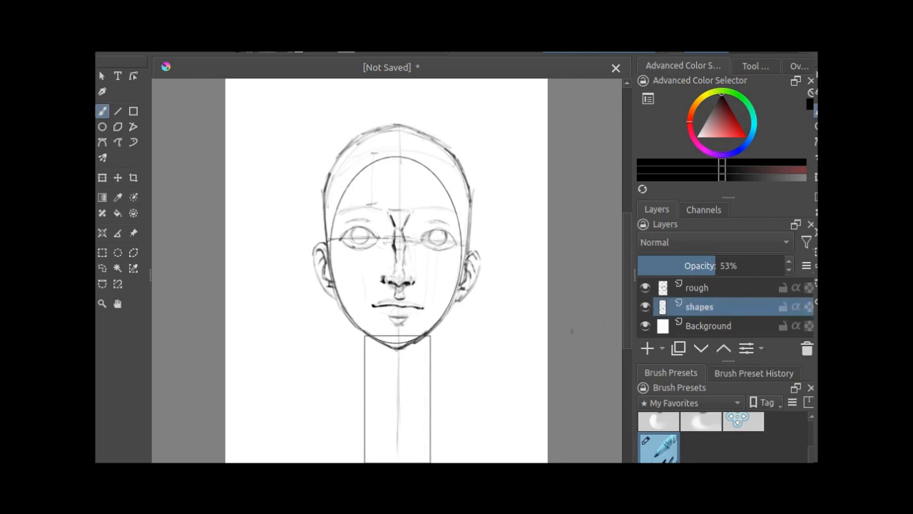
Step: On the rough layer, sketch both sides of the neck just outside the rectangle, from the jaw to the shoulders
click(719, 288)
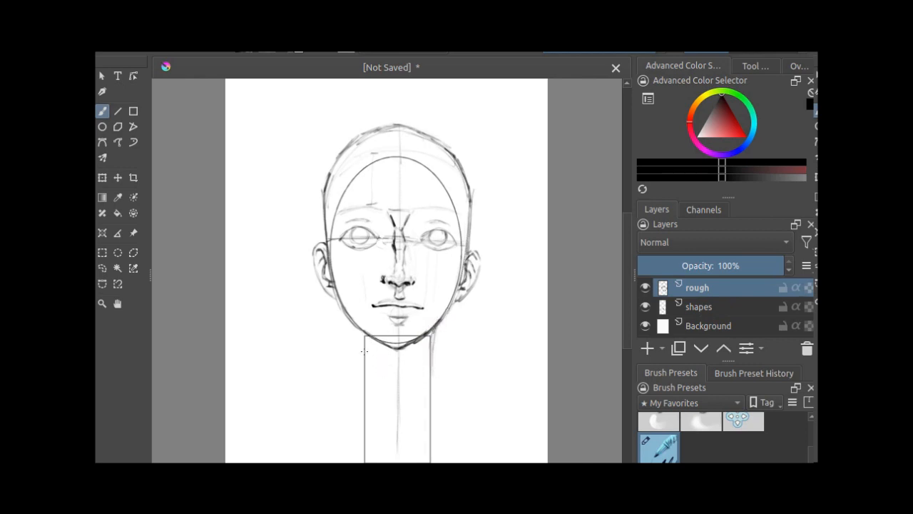
drag(357, 326, 363, 392)
drag(358, 342, 357, 423)
drag(433, 344, 441, 415)
drag(435, 379, 438, 421)
drag(358, 336, 355, 420)
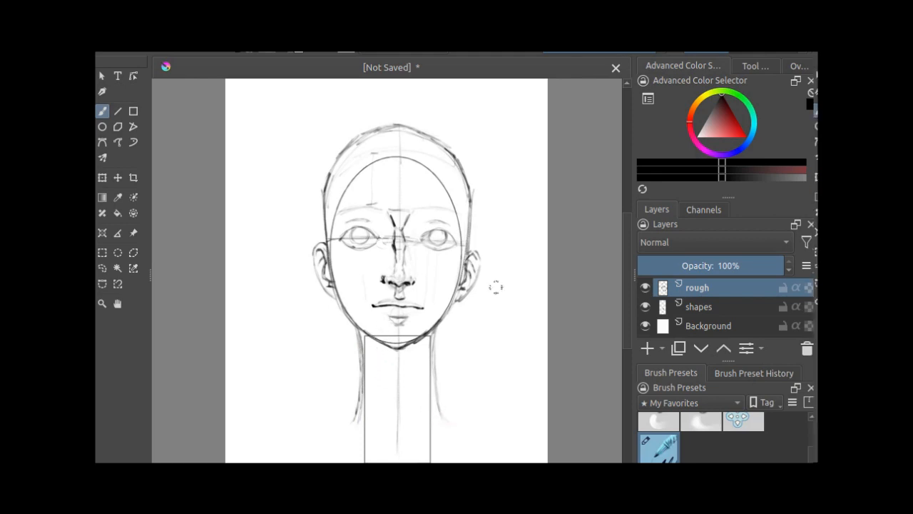
Step: Hide the shapes layer, then touch up the nose bridge and flare the base of the left neck line outwards
click(645, 306)
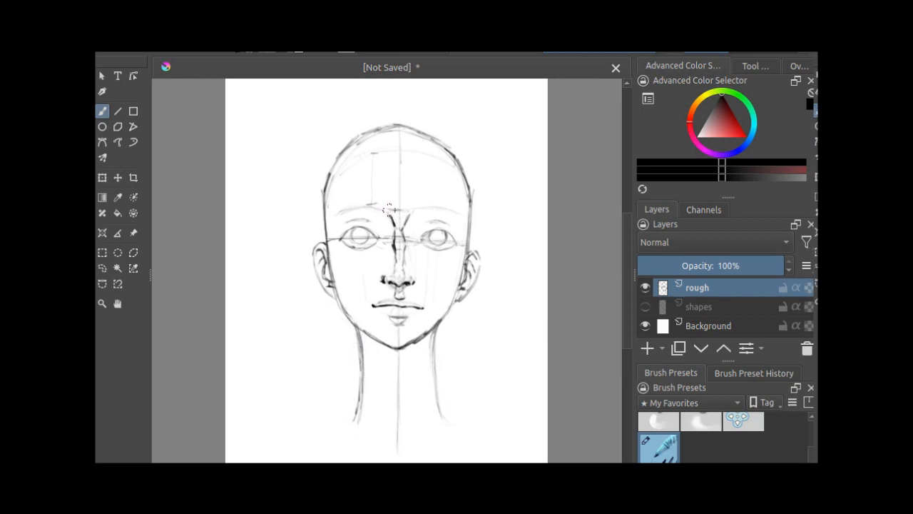
drag(404, 229, 400, 253)
drag(352, 402, 348, 423)
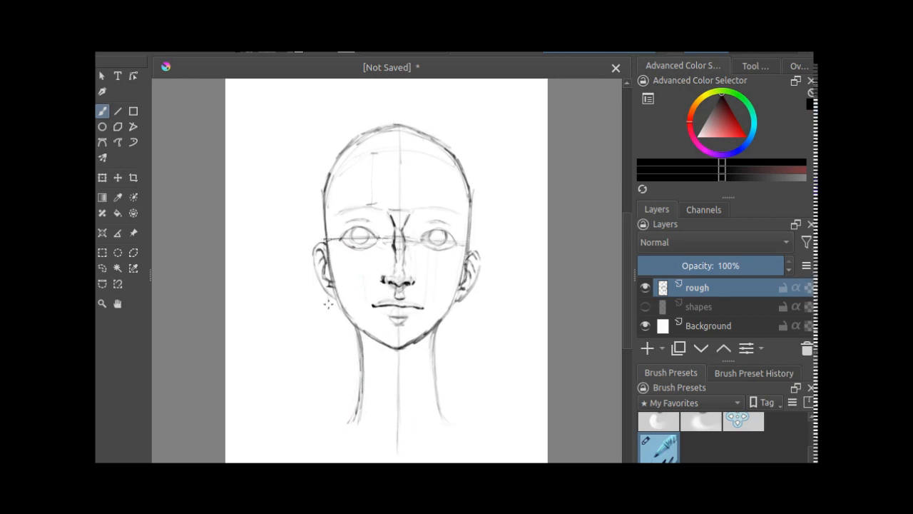
drag(384, 347, 340, 340)
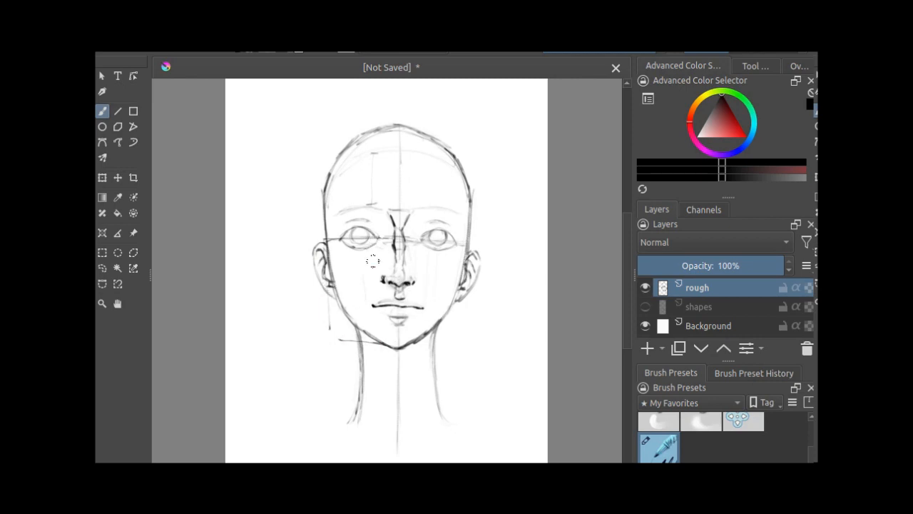
key(ctrl+z)
key(ctrl+z)
Step: Draw a wide shoulder line under the neck, and a vertical guide from its left end joined horizontally to the left ear
mouse_move(536, 434)
mouse_down()
mouse_move(298, 430)
mouse_move(262, 419)
mouse_move(340, 431)
mouse_move(233, 436)
mouse_up()
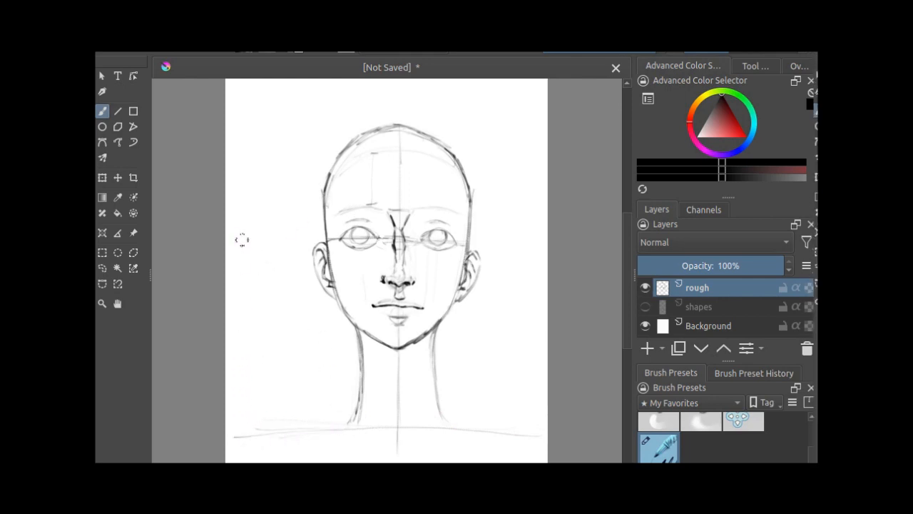
drag(251, 443, 247, 253)
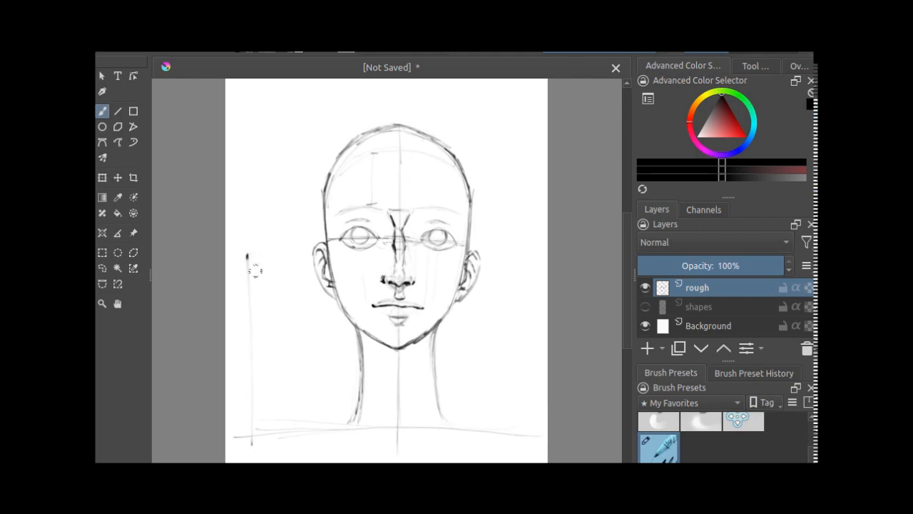
drag(312, 250, 253, 251)
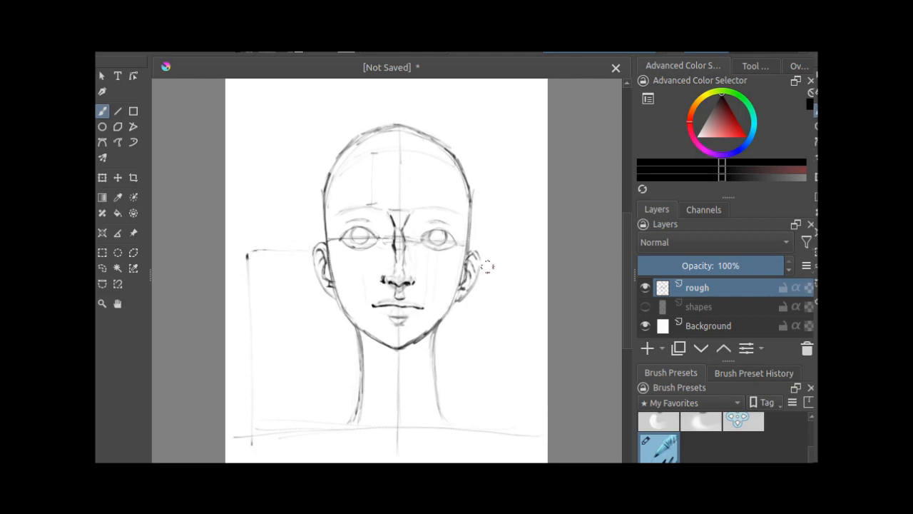
Step: Try a horizontal guide outward from the right ear and gently sloping shoulder curves on both sides of the neck, and undo them
drag(521, 251, 474, 250)
drag(255, 433, 226, 442)
drag(442, 420, 545, 442)
drag(347, 421, 265, 428)
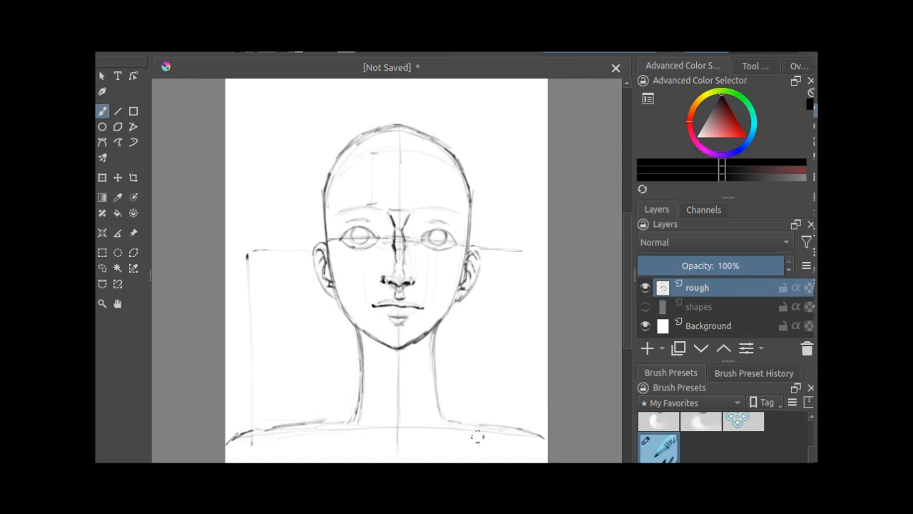
key(ctrl+z)
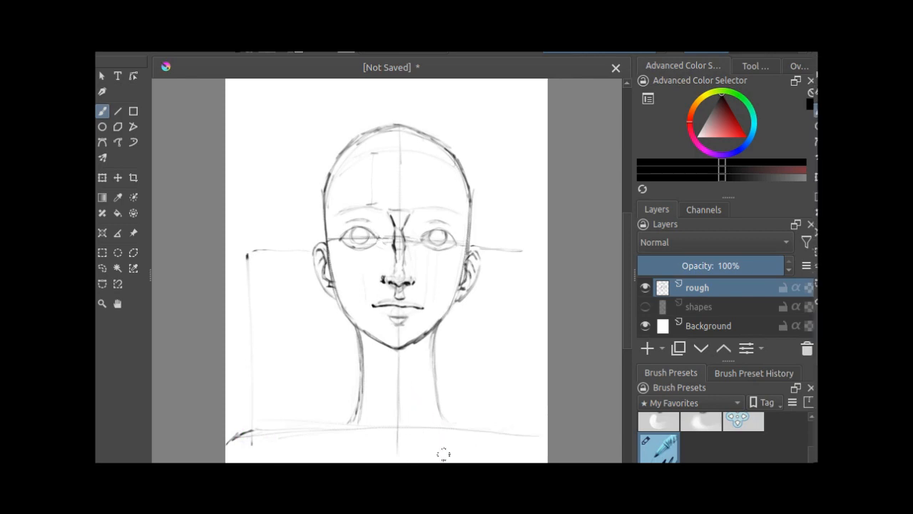
key(ctrl+z)
key(ctrl+z)
Step: Try steep, straight shoulder lines falling from both sides of the neck base, and undo them
drag(458, 428, 526, 461)
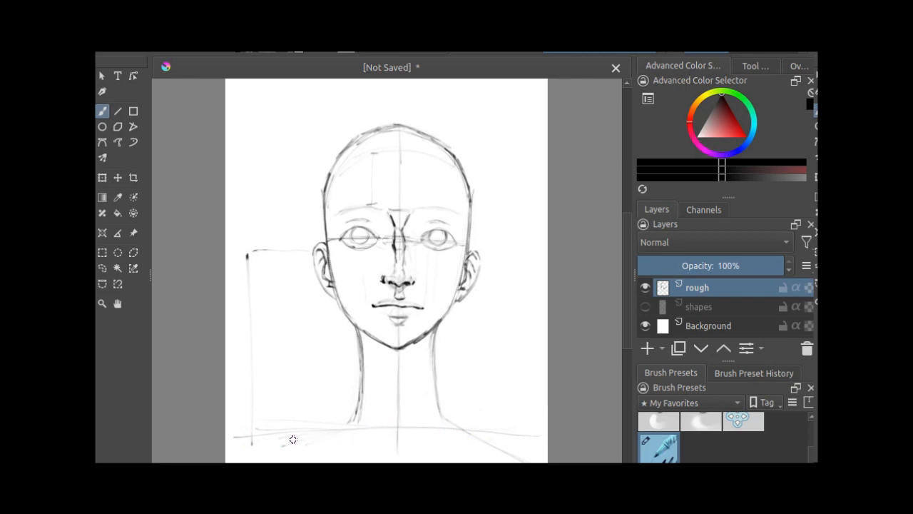
drag(340, 423, 226, 460)
key(ctrl+z)
key(ctrl+z)
Step: Try shoulder slopes that dip from the neck base and flatten towards their outer ends on both sides, and undo them
drag(443, 414, 493, 440)
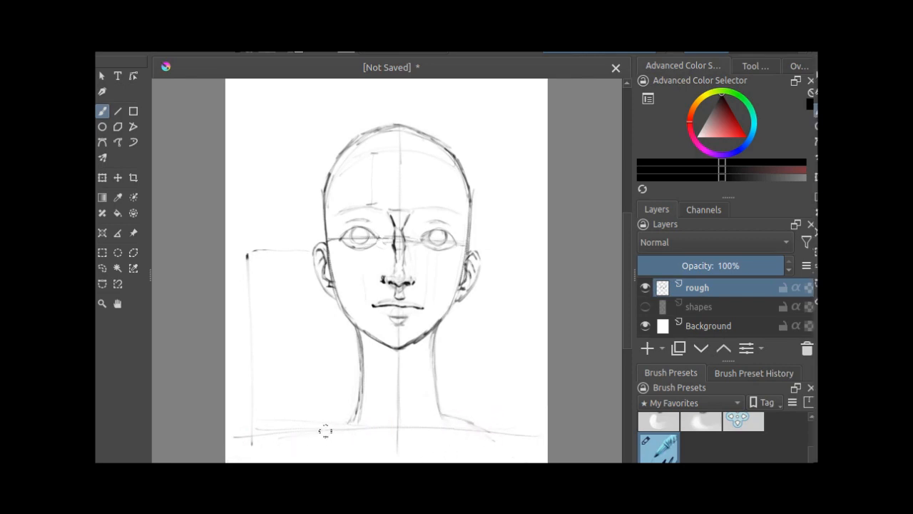
drag(348, 415, 292, 436)
drag(501, 436, 530, 441)
drag(284, 435, 229, 453)
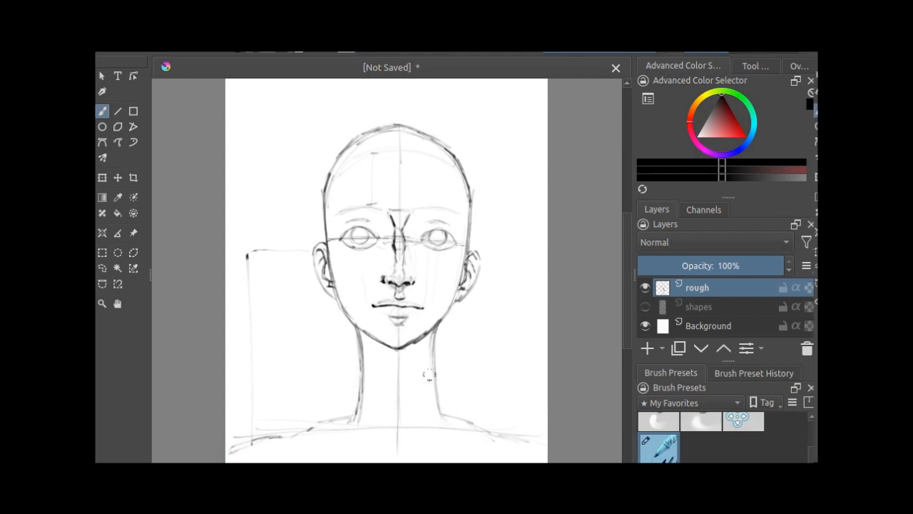
key(ctrl+z)
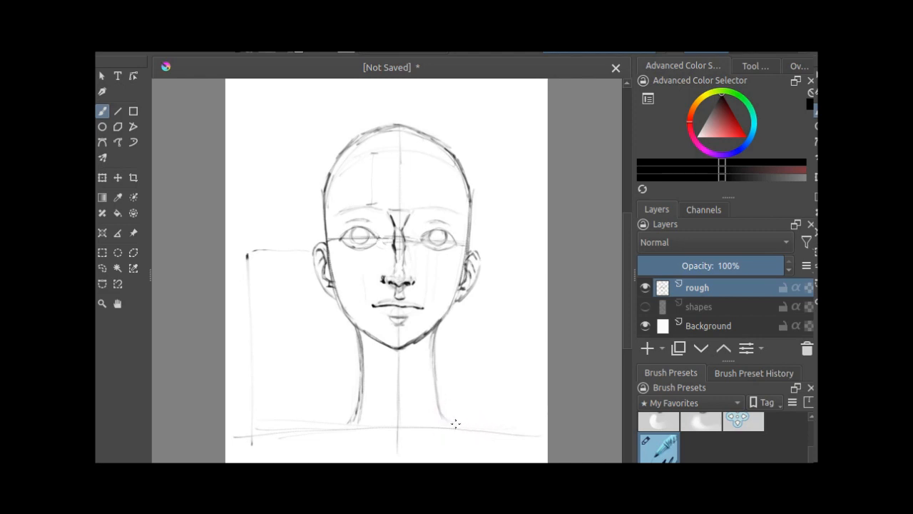
Step: Draw sloping shoulder lines from both sides of the neck base, and diagonal neck-muscle lines converging towards the pit of the neck
drag(455, 424, 527, 451)
drag(345, 425, 276, 448)
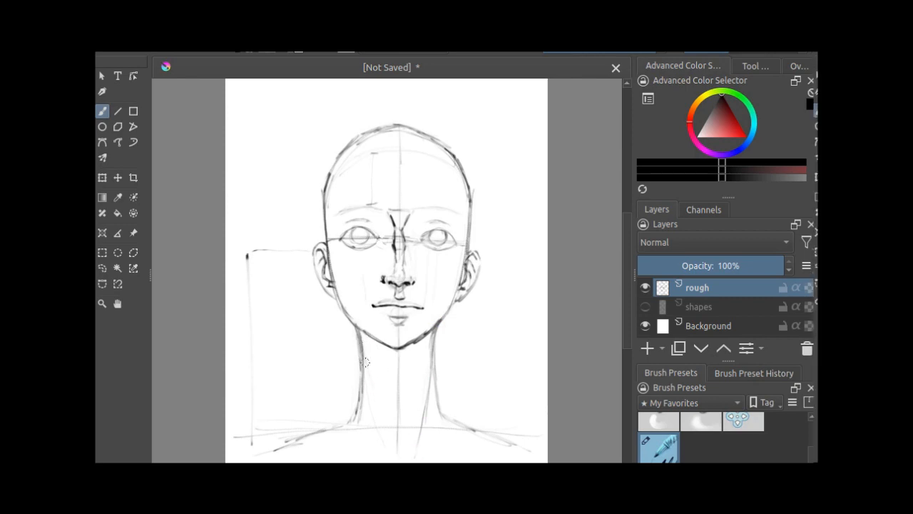
mouse_move(365, 362)
mouse_down()
mouse_move(387, 453)
mouse_move(344, 452)
mouse_up()
Step: Sketch the left collarbone from the pit of the neck out to the shoulder, and mark the outer end of the right collarbone
drag(282, 448, 245, 450)
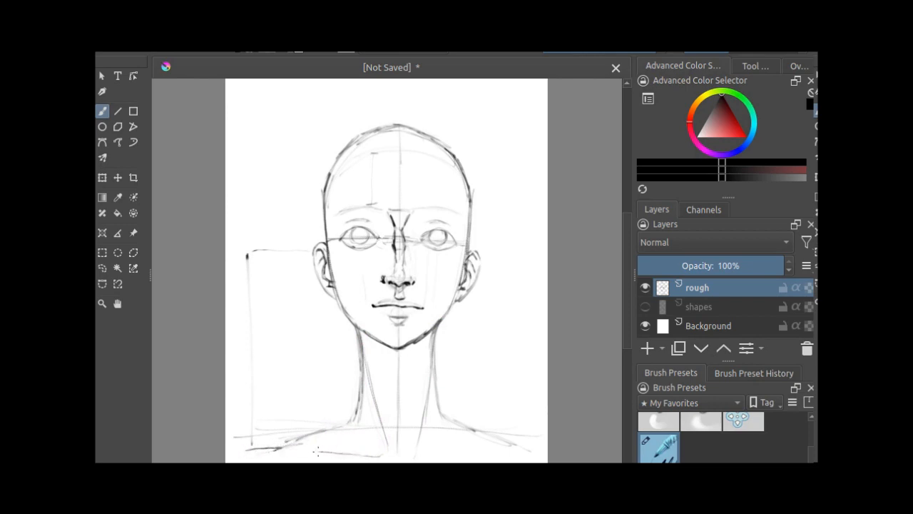
drag(317, 451, 286, 448)
drag(519, 441, 540, 446)
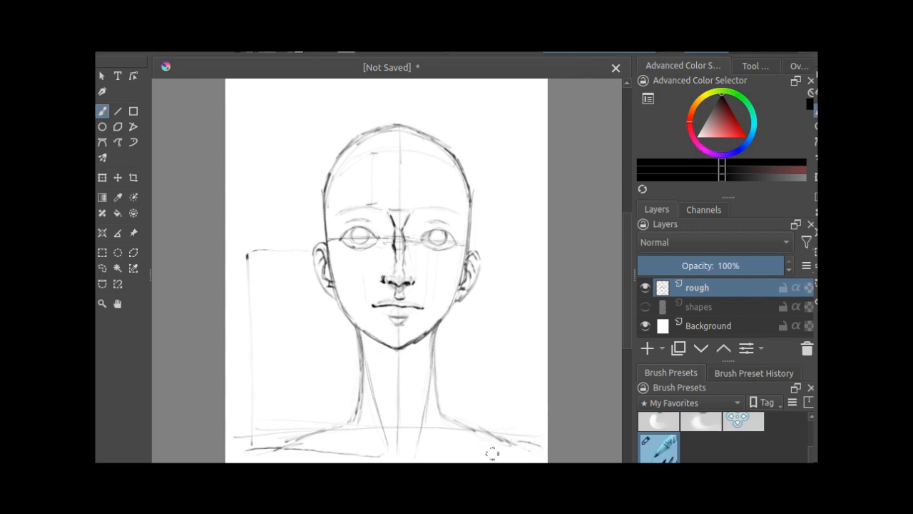